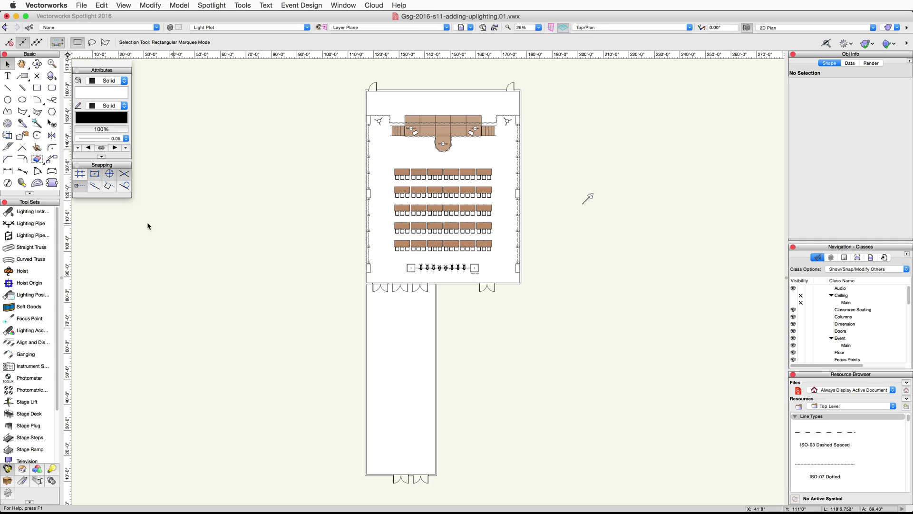
Set the Lighting Instrument tool to insert the Colorblast 12 symbol from the Lighting Color Kinetics library.
click(16, 212)
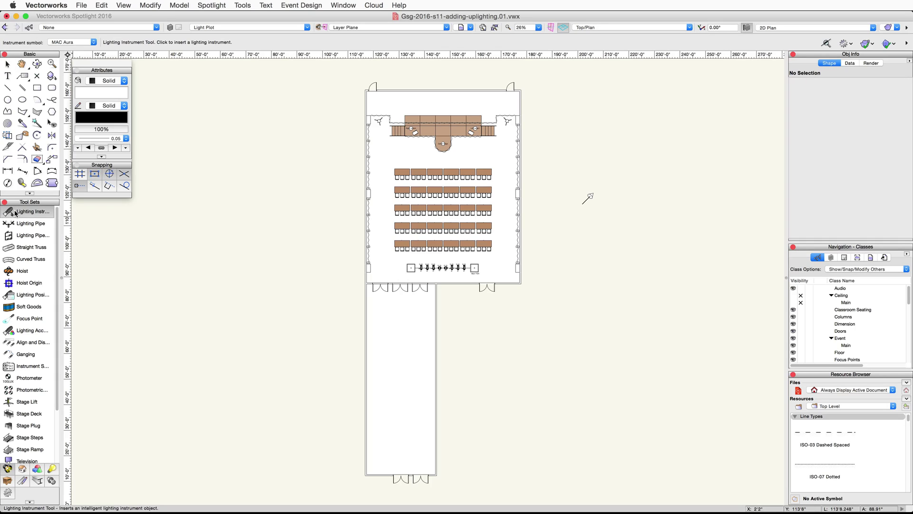
click(93, 43)
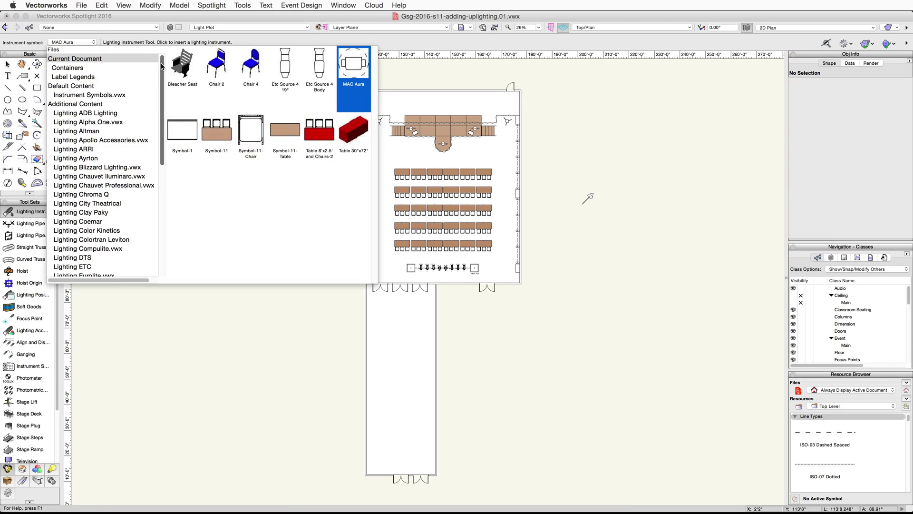
drag(161, 63, 162, 88)
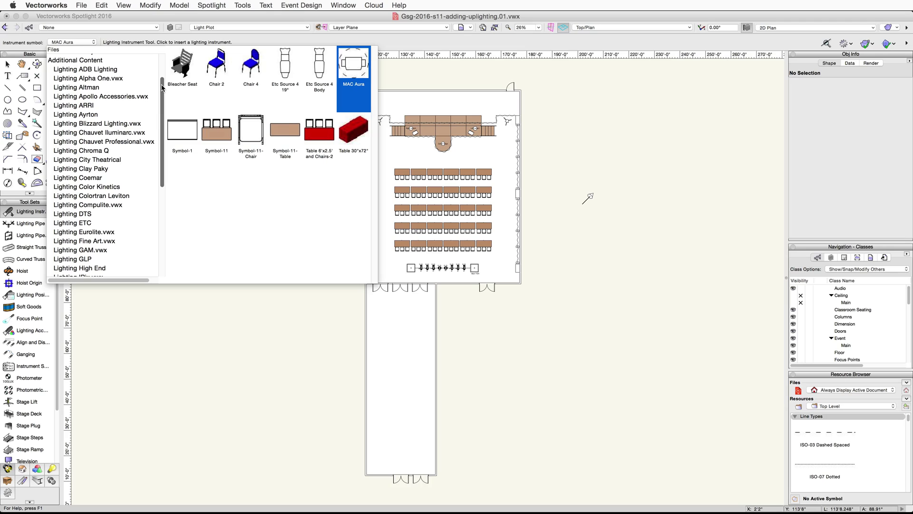
click(116, 188)
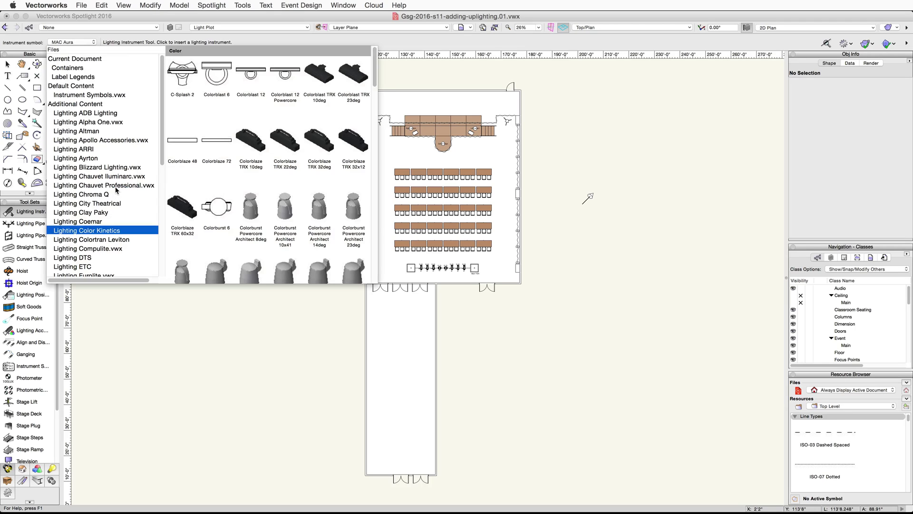
click(258, 96)
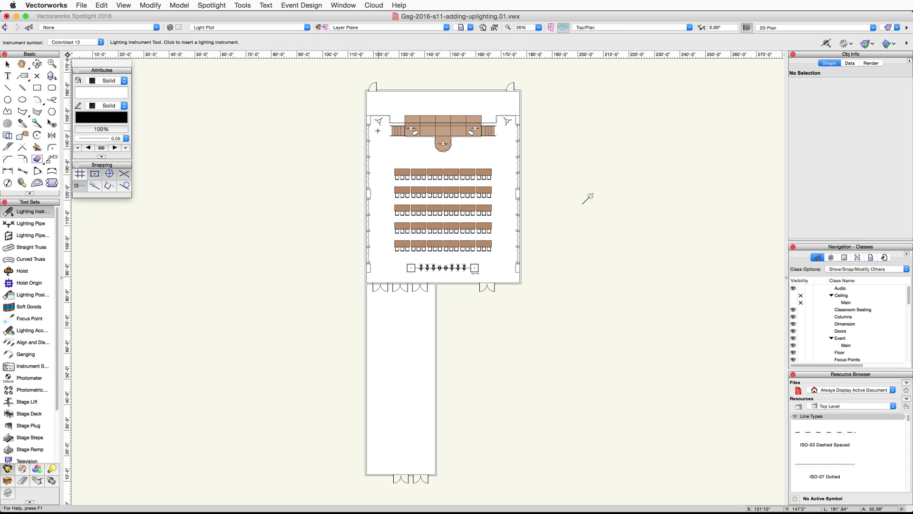
Place a Colorblast 12 between the left wall drape and the stage stairs at about X 120'7", Y 146'7", aimed at the wall.
scroll(378, 131, up, 3)
scroll(378, 130, up, 3)
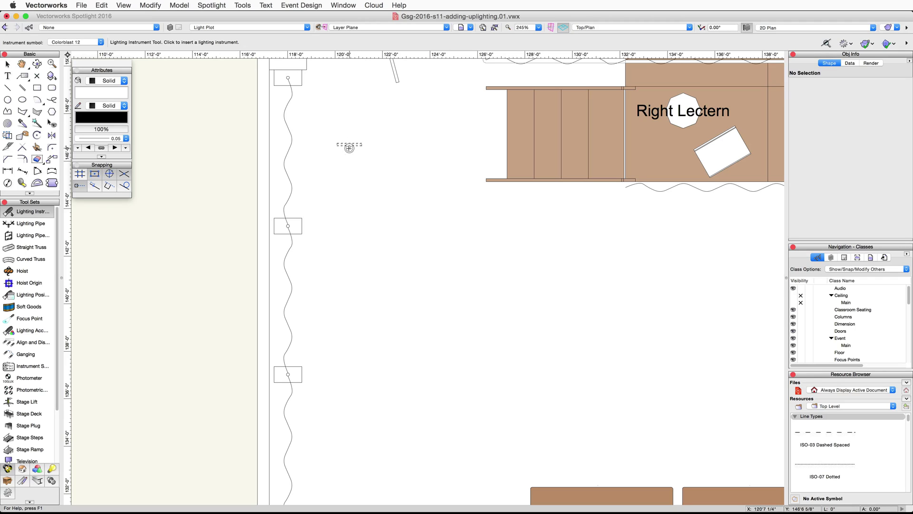
click(349, 147)
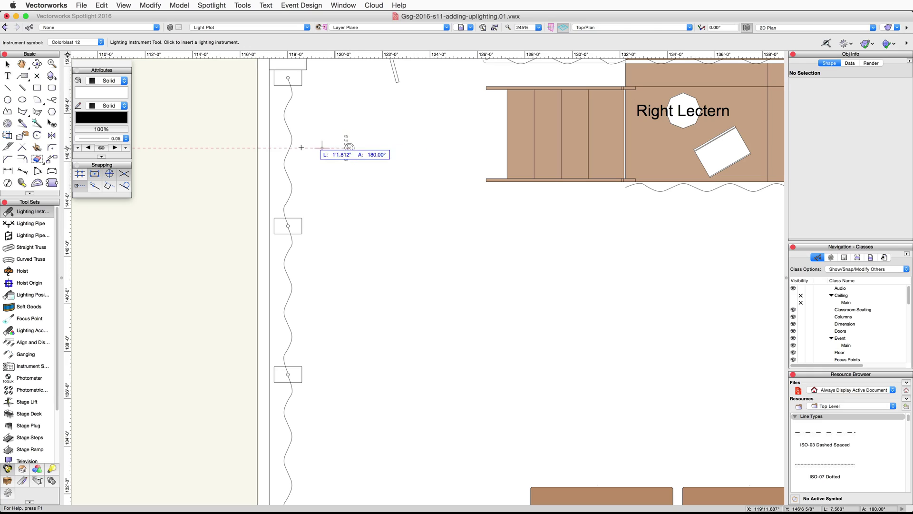
click(235, 149)
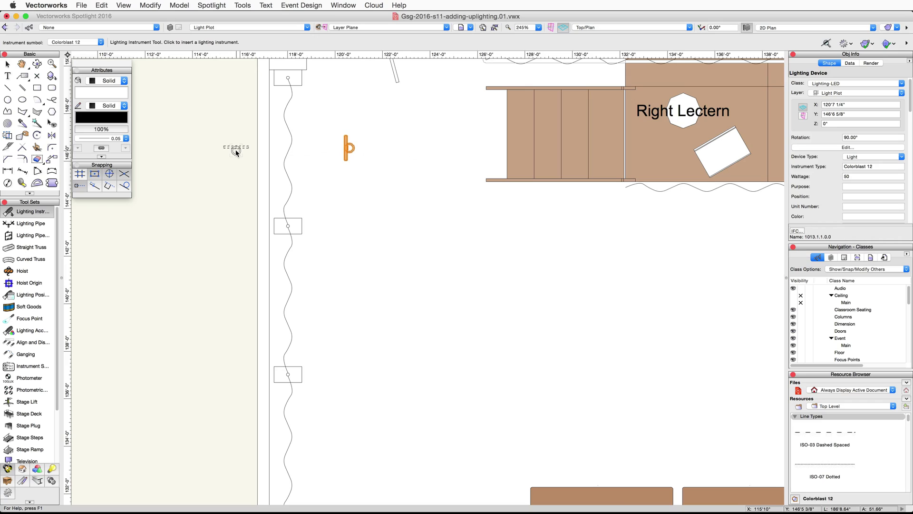
Move the Colorblast 12 to the left wall drape, midway between the two upper drape bases and aligned with their inner corners.
click(7, 64)
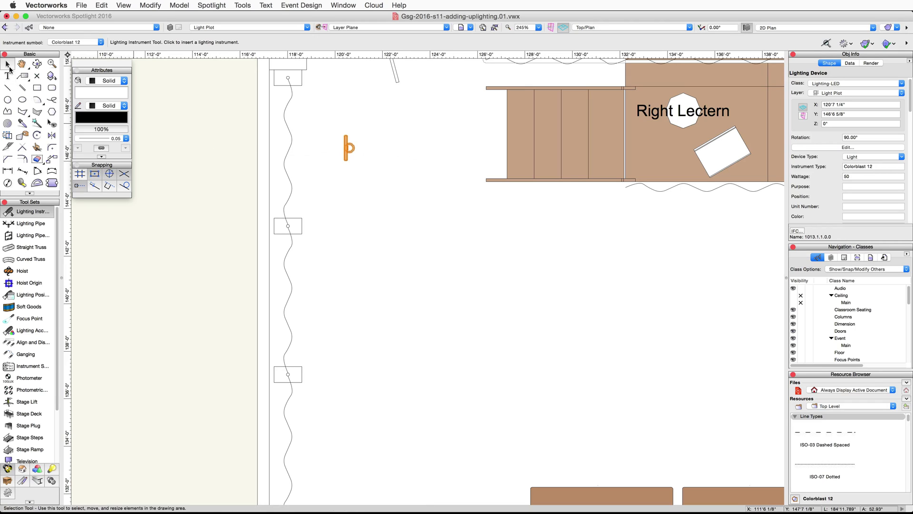
double_click(341, 148)
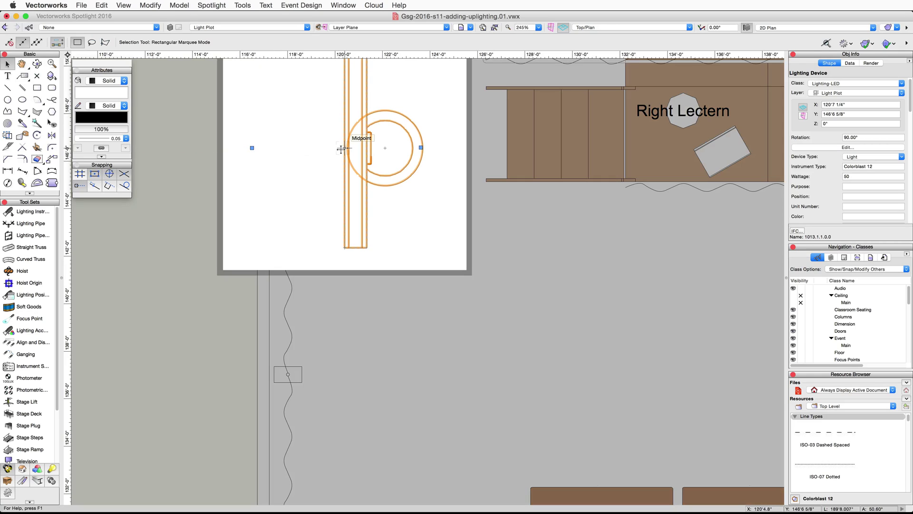
drag(341, 148, 301, 92)
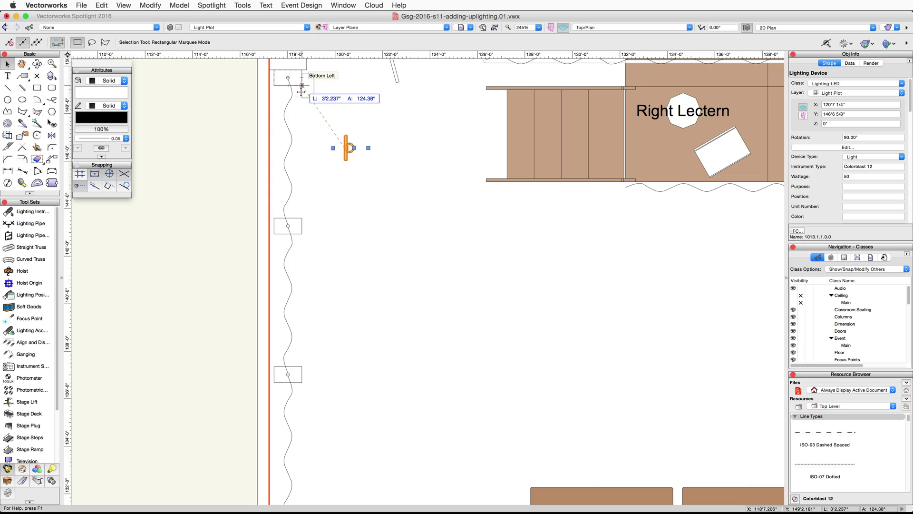
drag(301, 92, 302, 218)
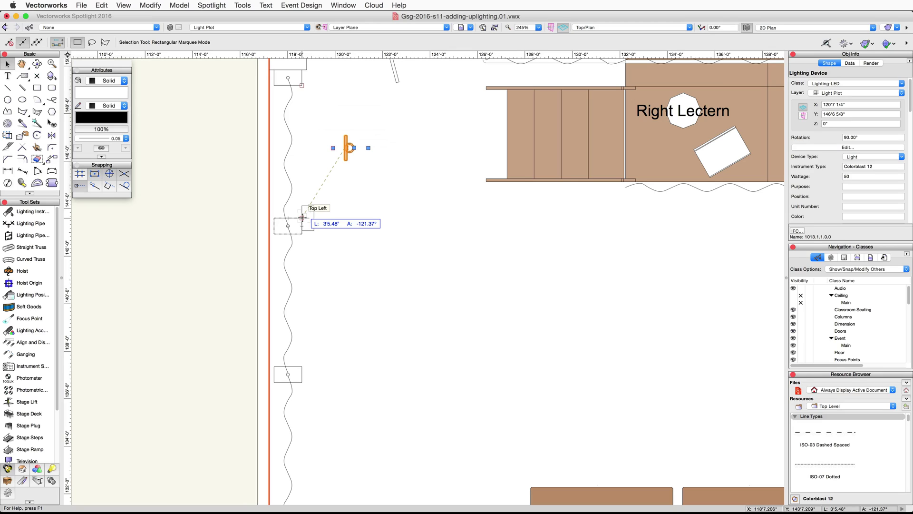
drag(302, 218, 300, 152)
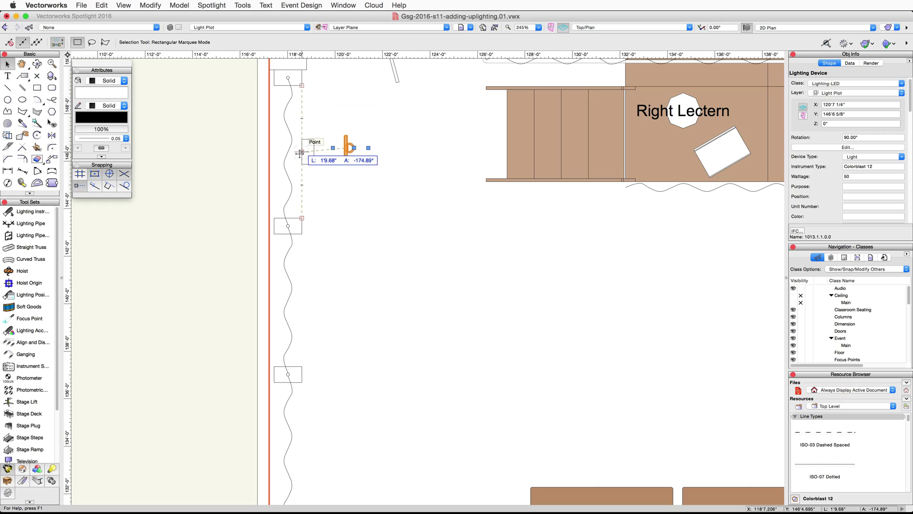
drag(299, 152, 300, 152)
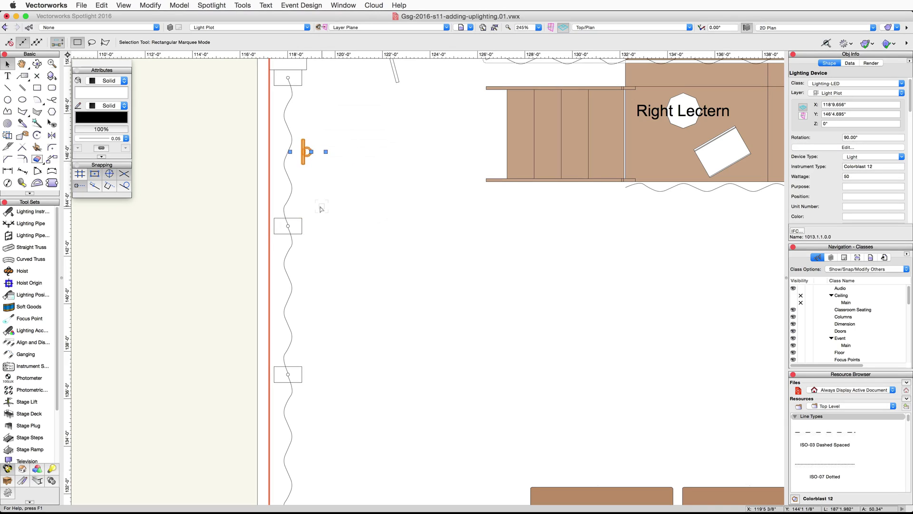
In Right Isometric view, enable Set 3D Orientation for the fixture with a Y rotation of 180, and return to Top/Plan.
click(689, 28)
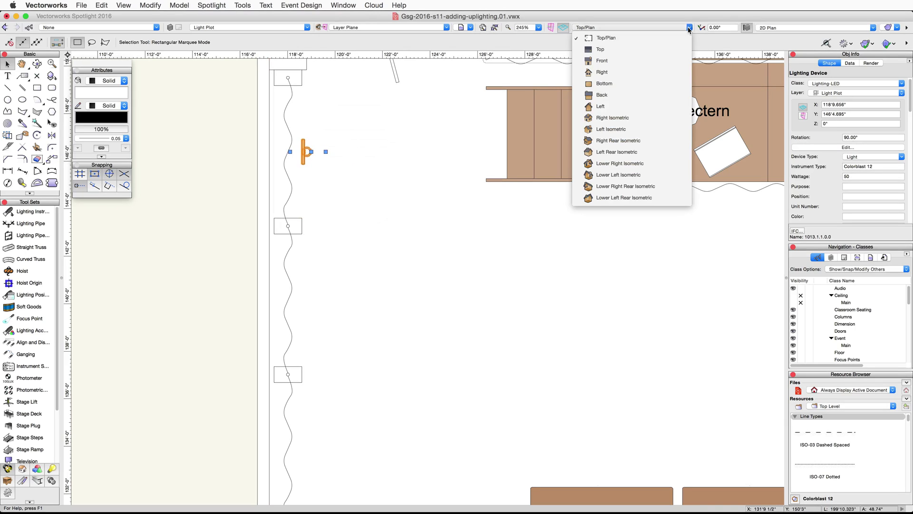
click(669, 117)
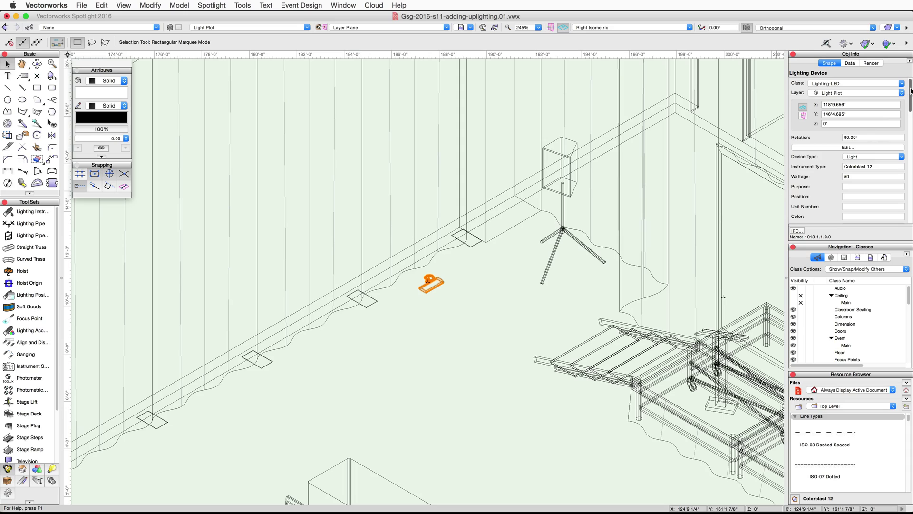
drag(910, 90, 908, 206)
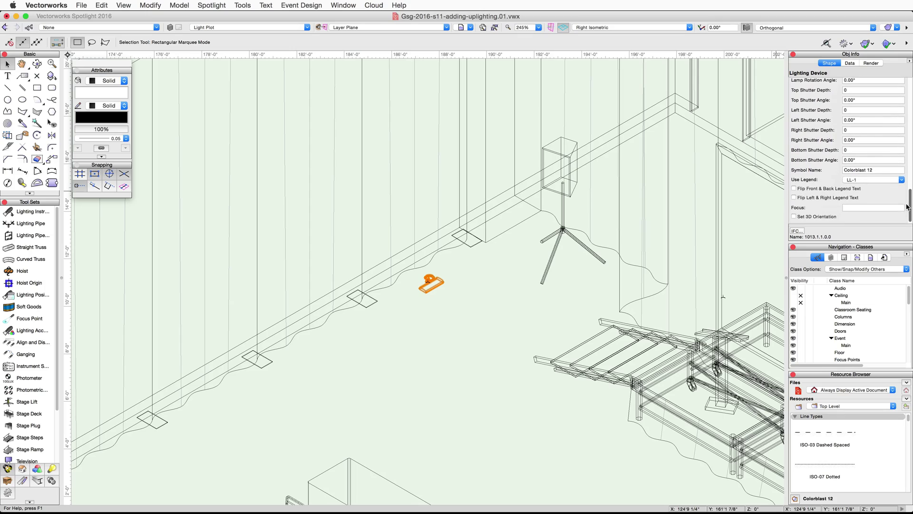
click(793, 217)
drag(910, 199, 909, 213)
click(862, 217)
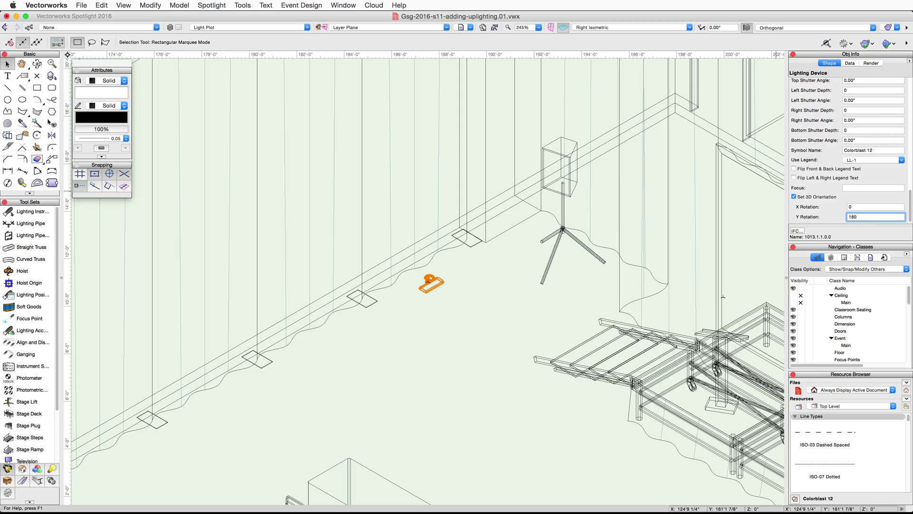
text(180)
key(Return)
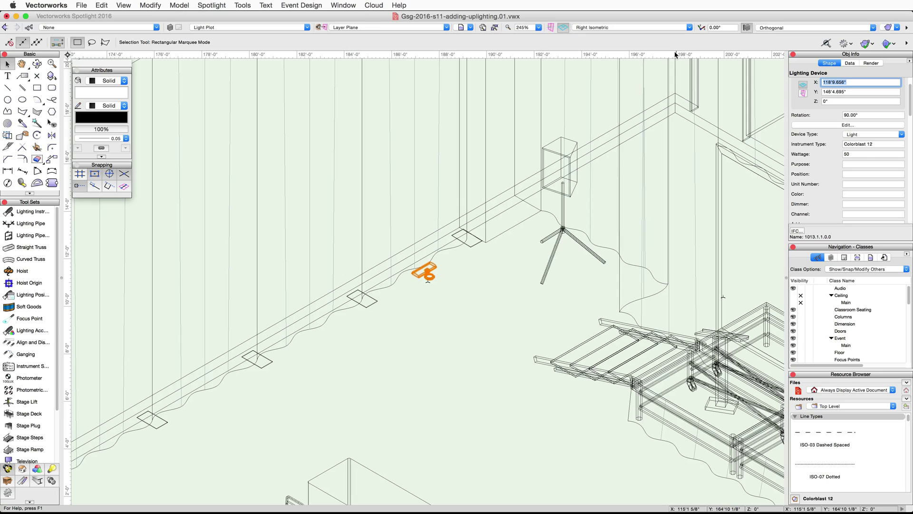
click(684, 30)
click(683, 38)
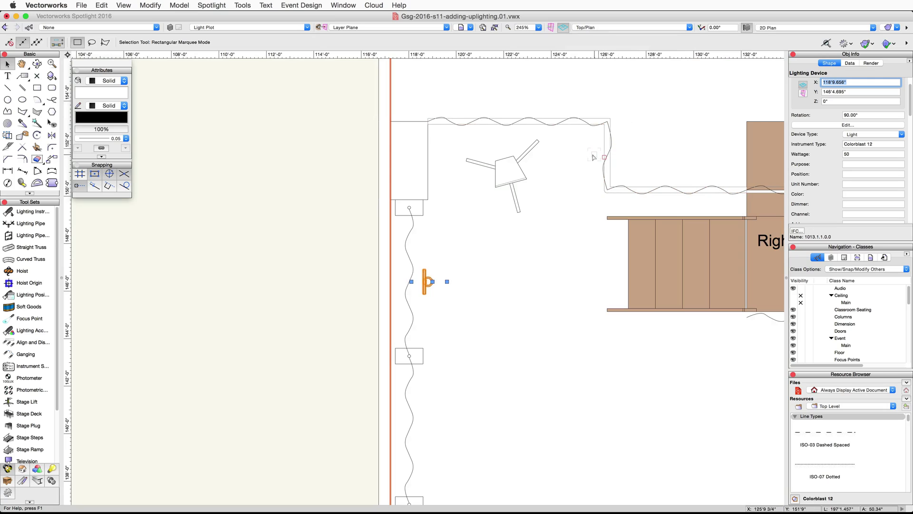
Create a new label legend named LL-2 that uses the Color and Focus attributes.
click(212, 5)
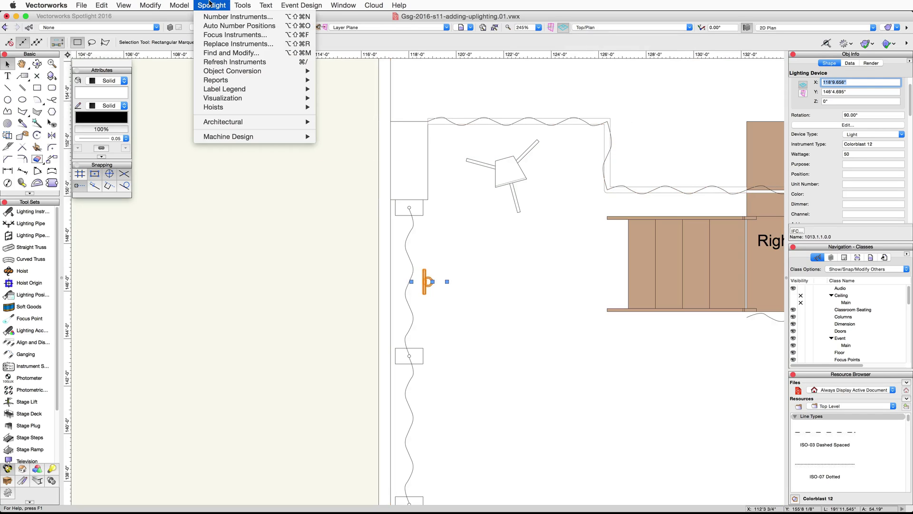
mouse_move(264, 90)
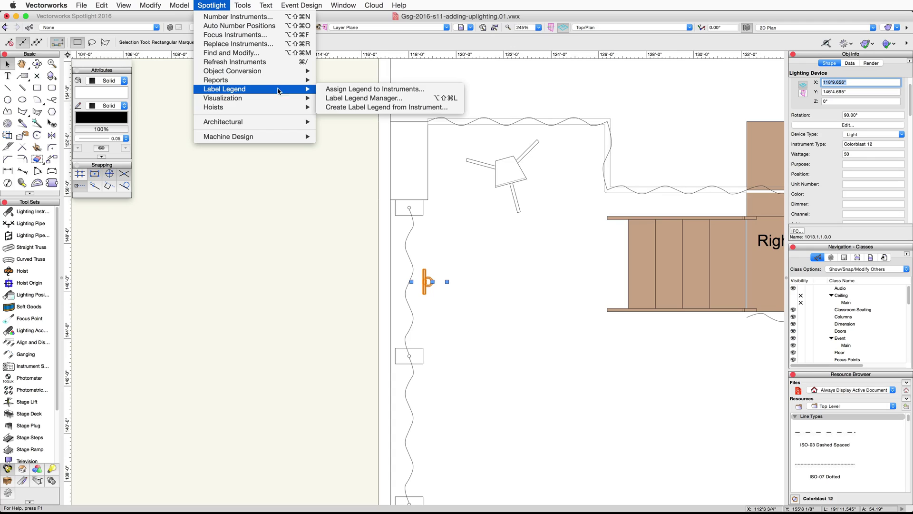
click(397, 98)
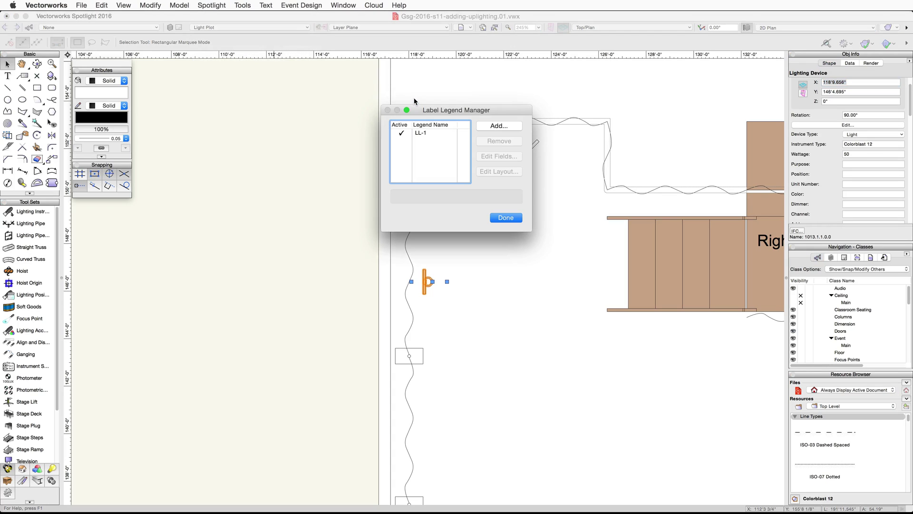
click(507, 126)
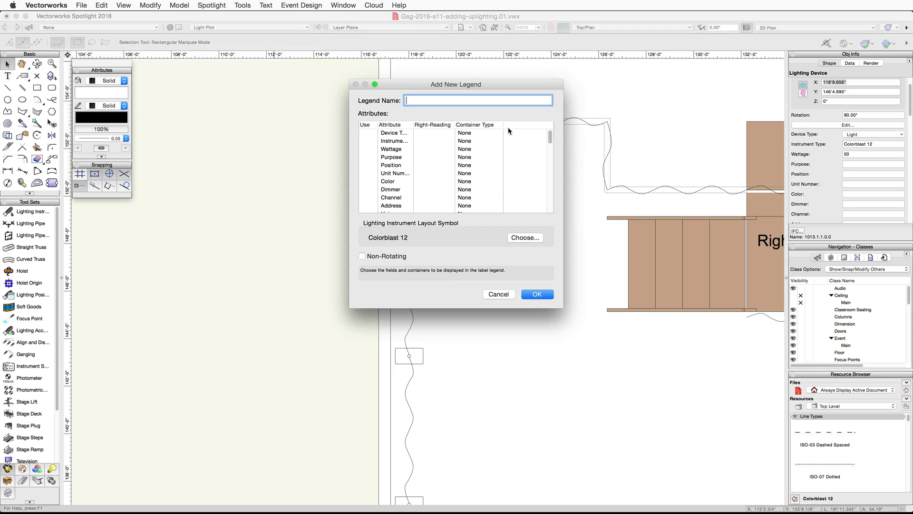
text(LL-2)
click(369, 182)
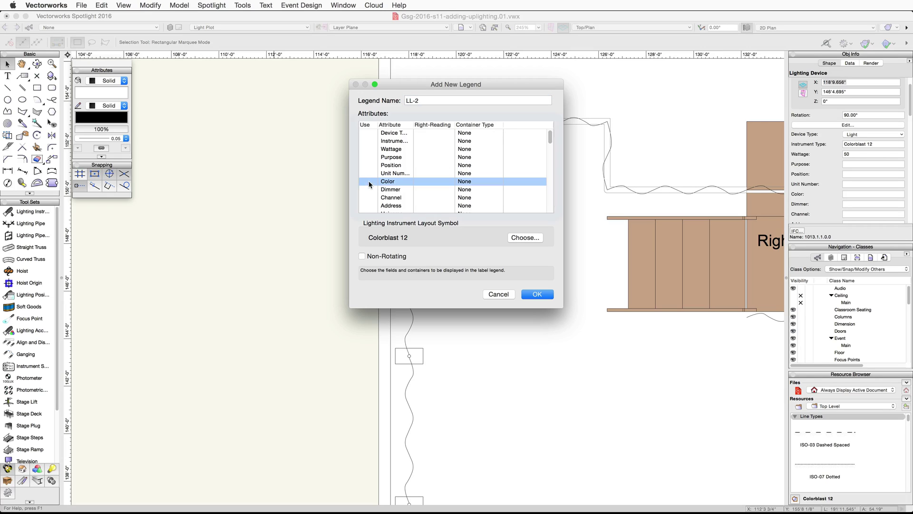
scroll(369, 182, down, 10)
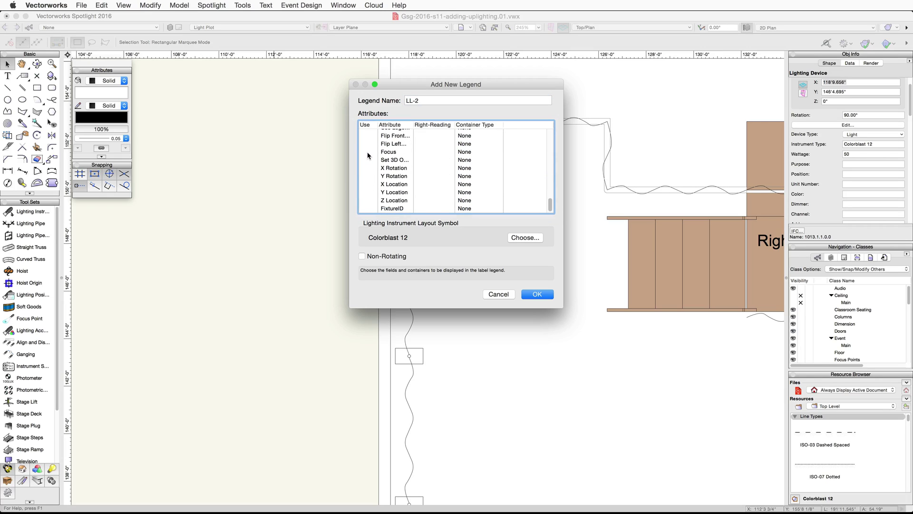
click(368, 151)
click(536, 293)
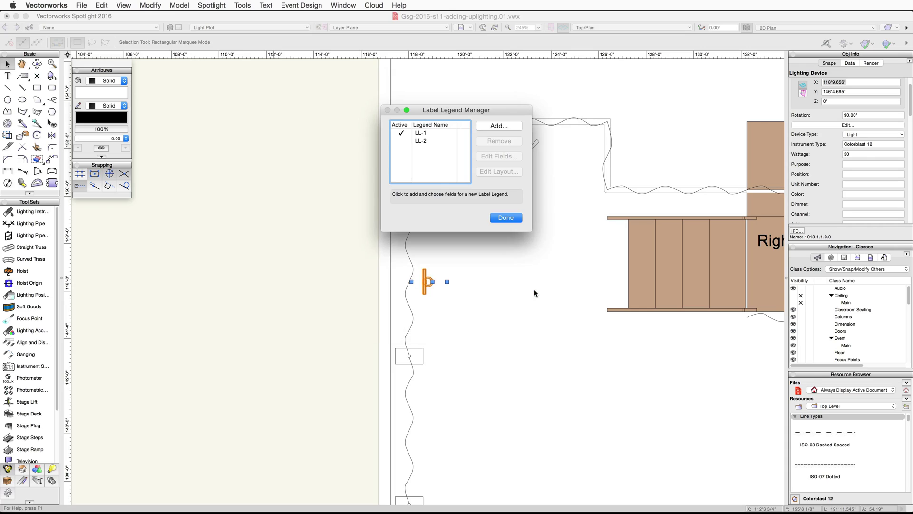
Make legend LL-2 active and arrange its layout with Focus directly below the instrument and Color beneath Focus.
click(401, 141)
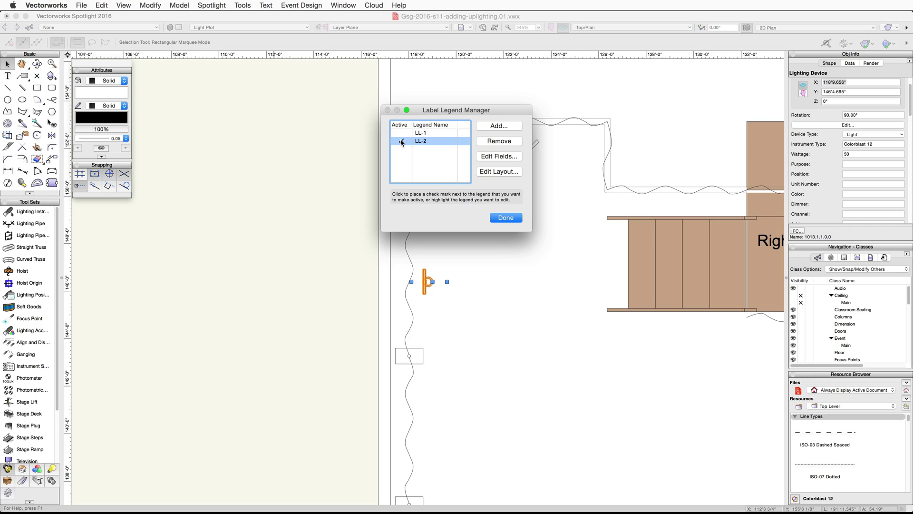
click(517, 173)
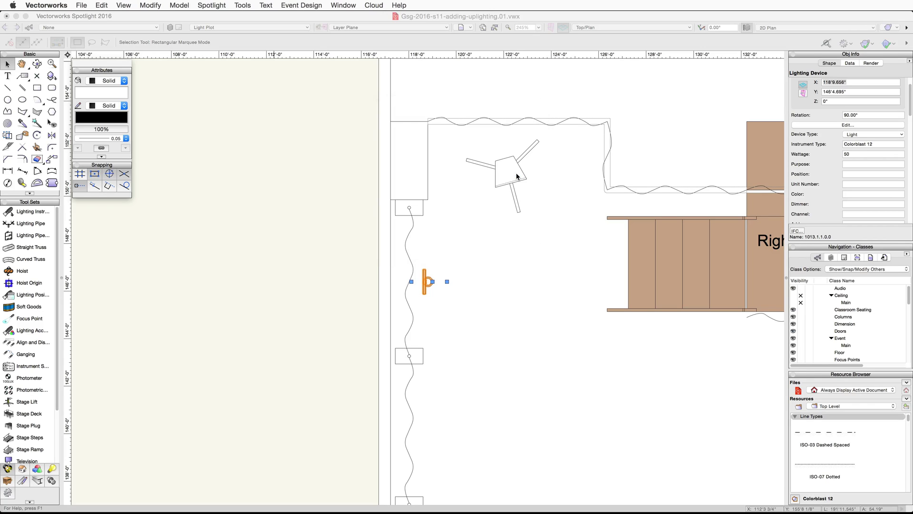
drag(259, 246, 429, 292)
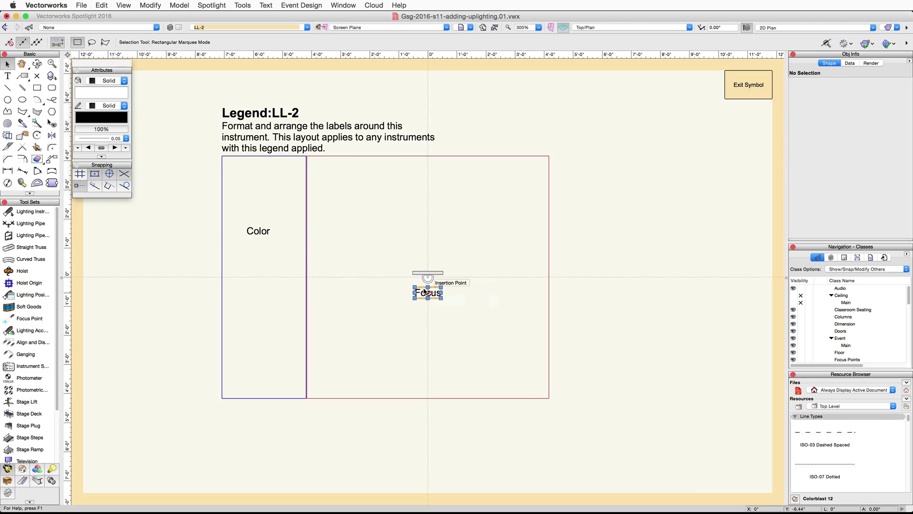
drag(256, 234, 428, 306)
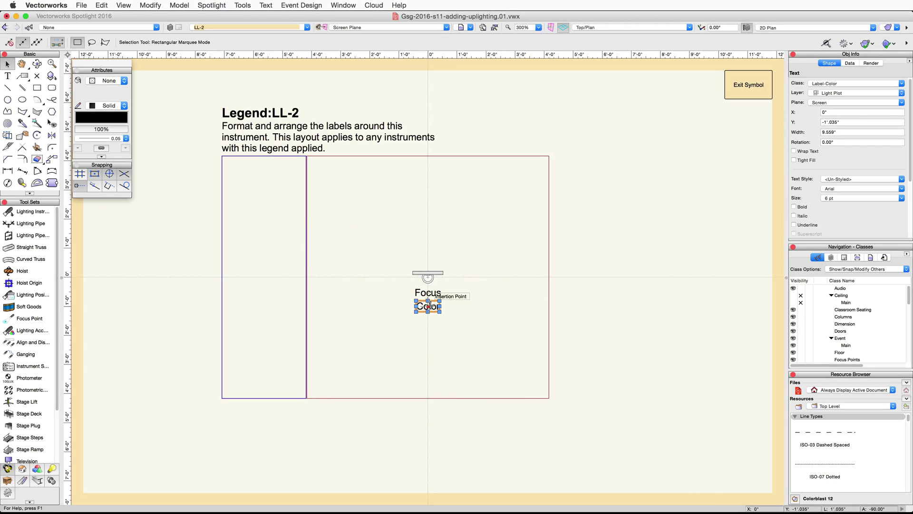
click(746, 97)
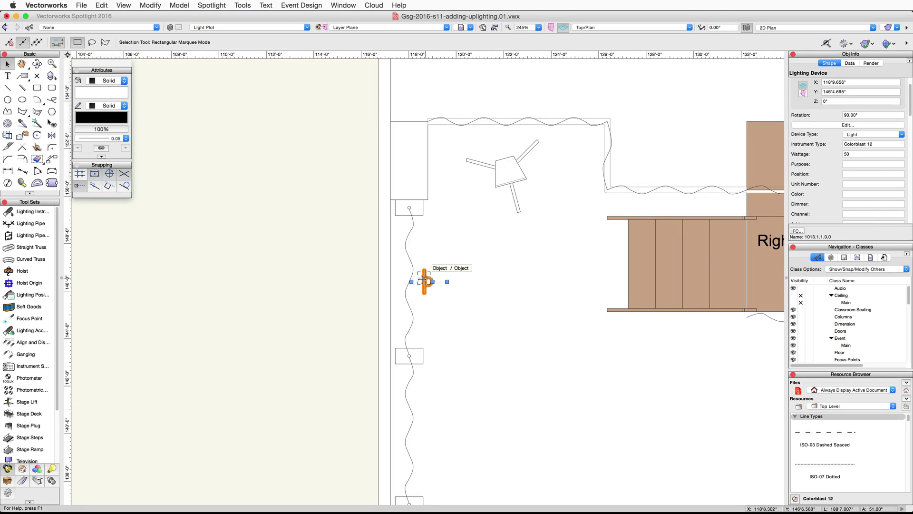
Assign label legend LL-2 to the Colorblast 12 beside the left drape.
right_click(425, 280)
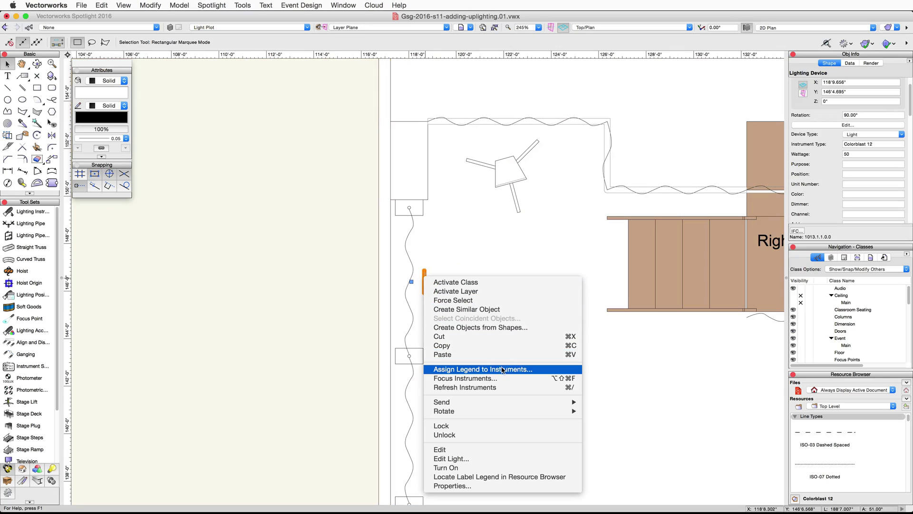
click(535, 371)
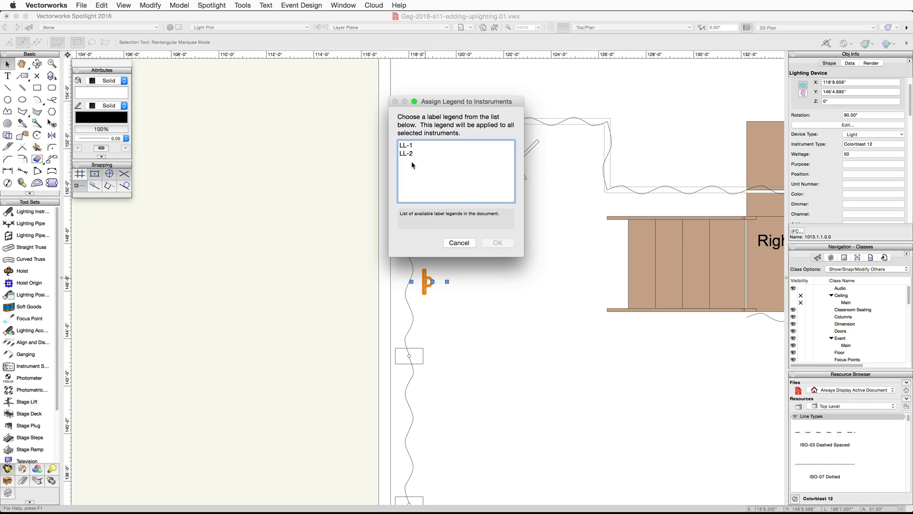
click(411, 155)
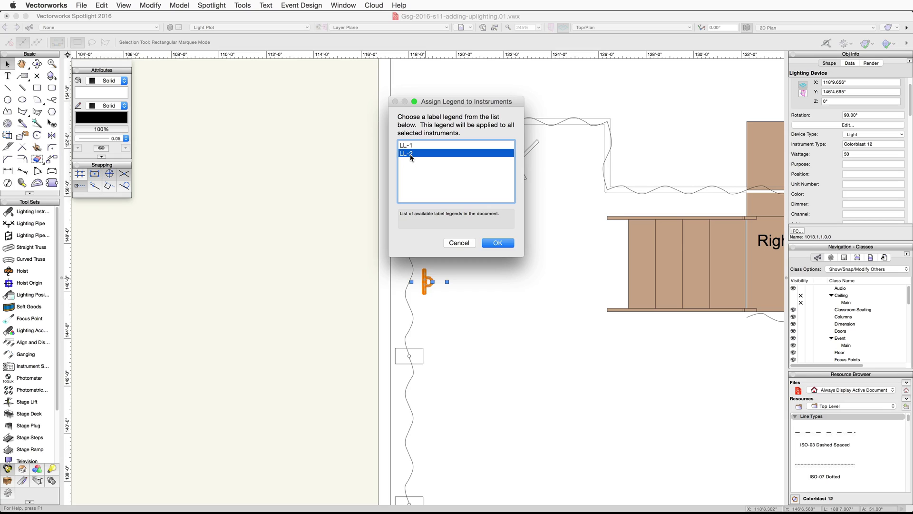
click(500, 243)
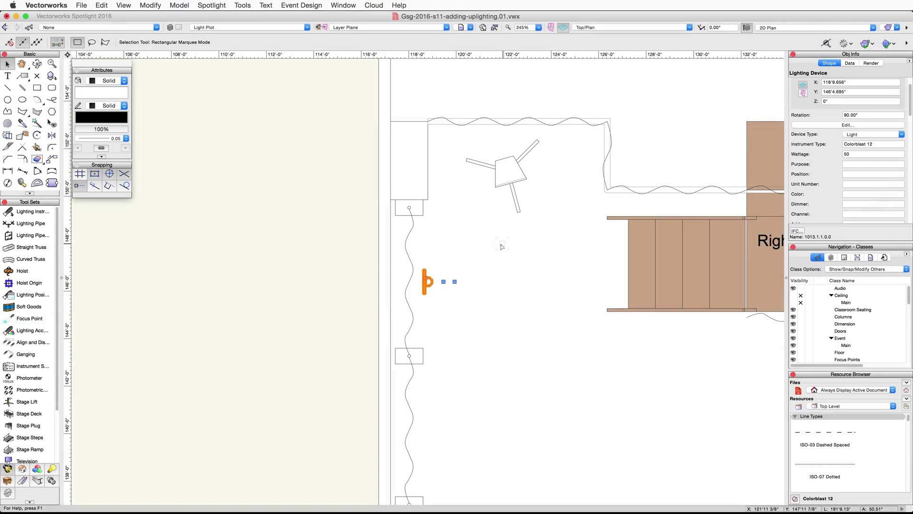
Configure the Focus Point tool to show the name, use the Locus Points Only shape and default to the Focus Points class.
click(34, 319)
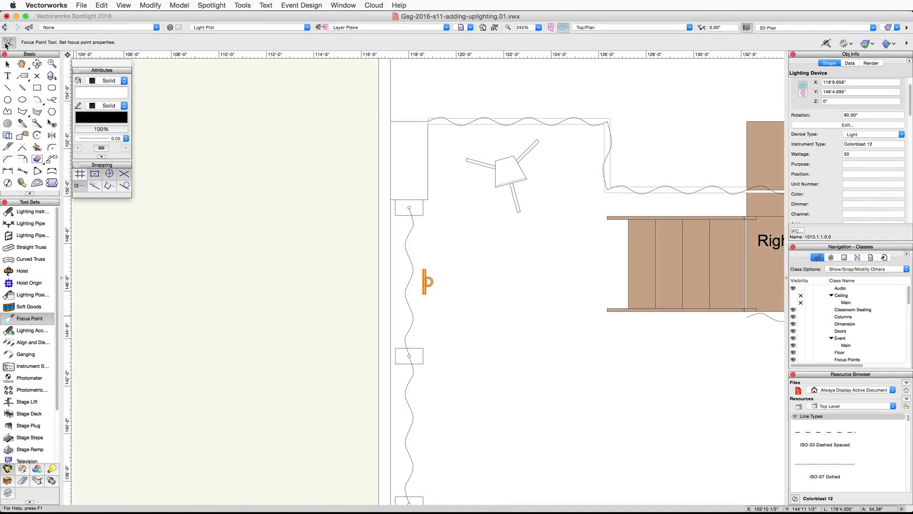
click(8, 43)
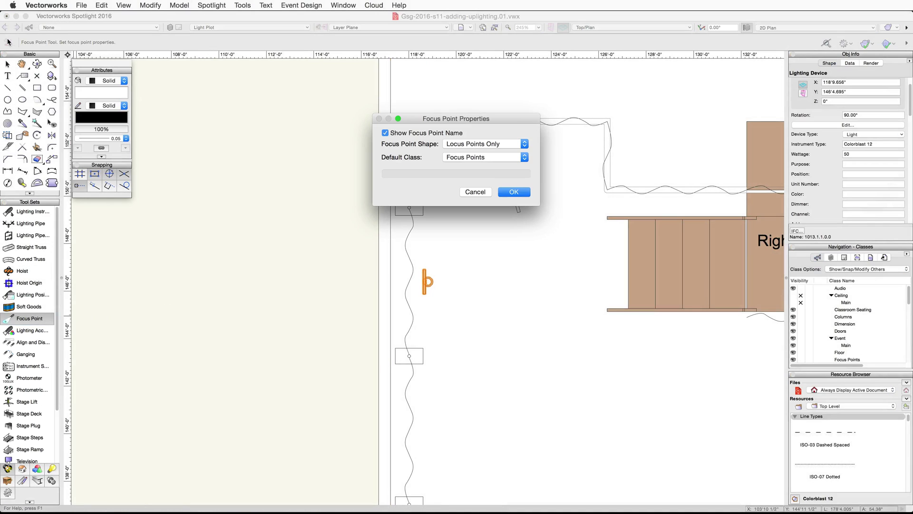
click(525, 143)
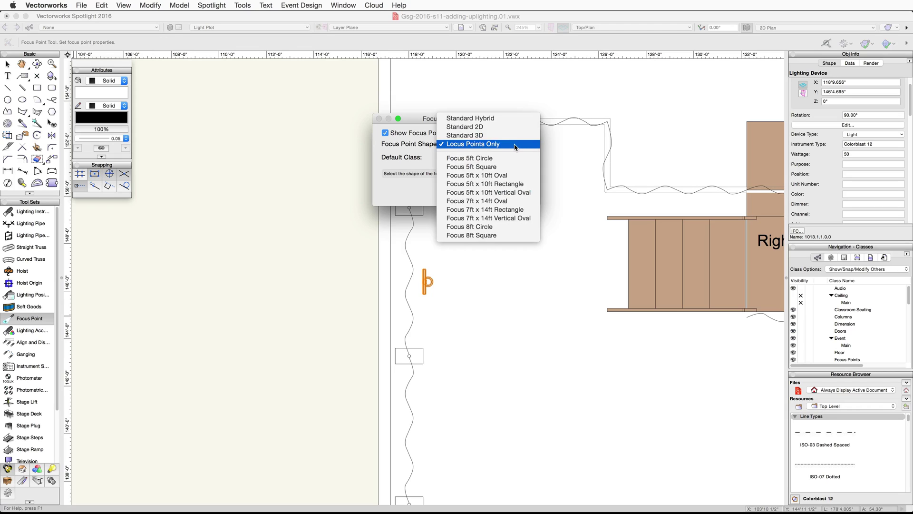
click(515, 144)
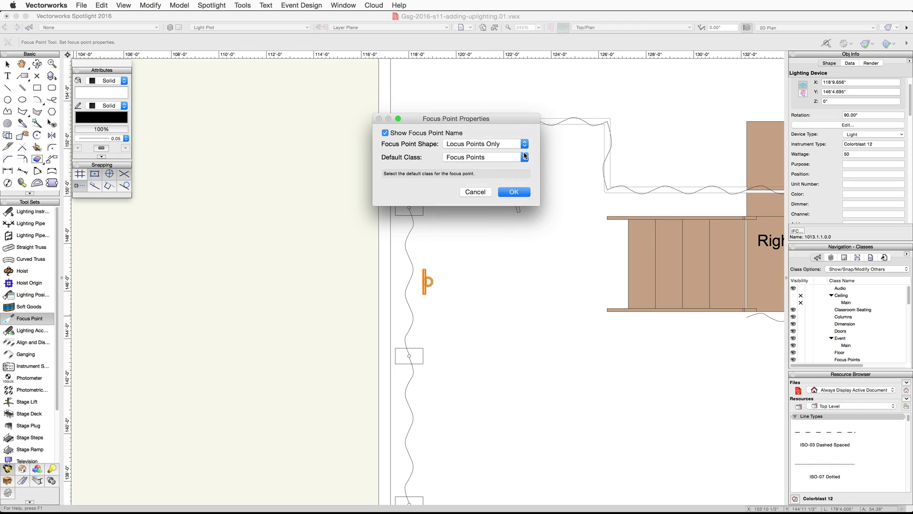
click(526, 156)
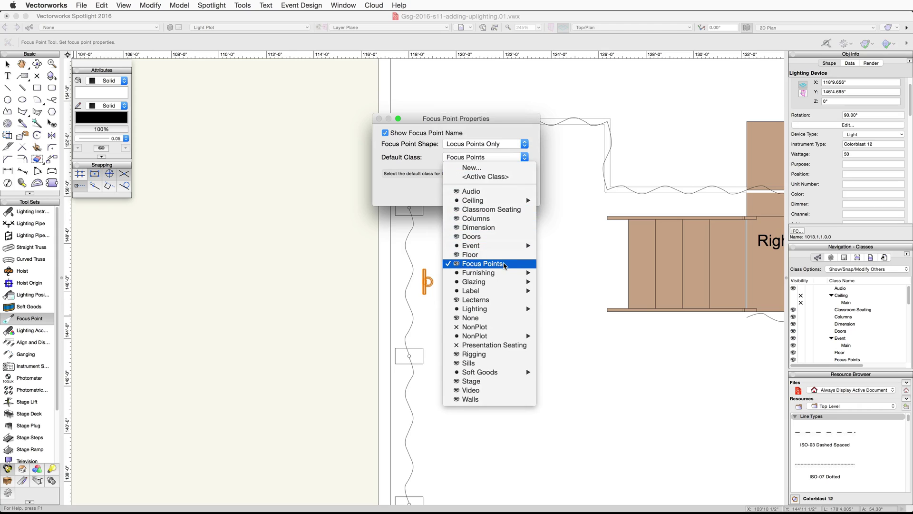
click(504, 264)
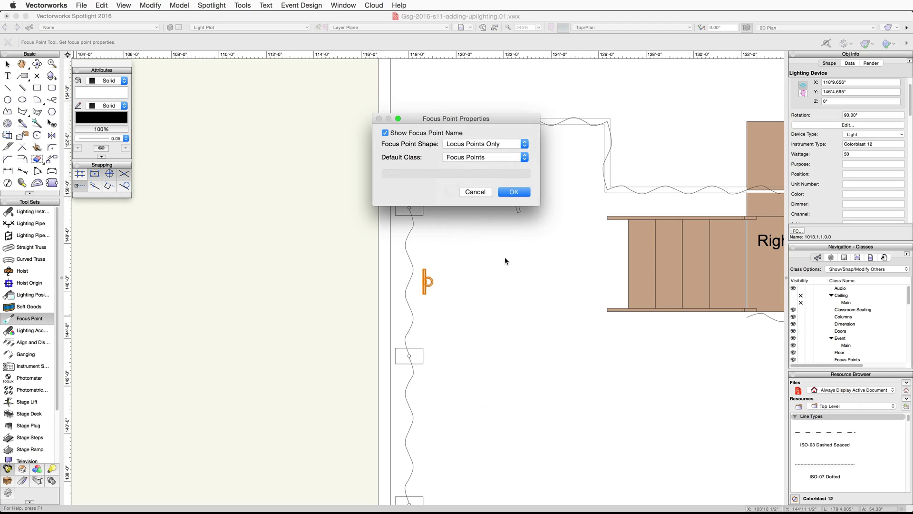
click(517, 192)
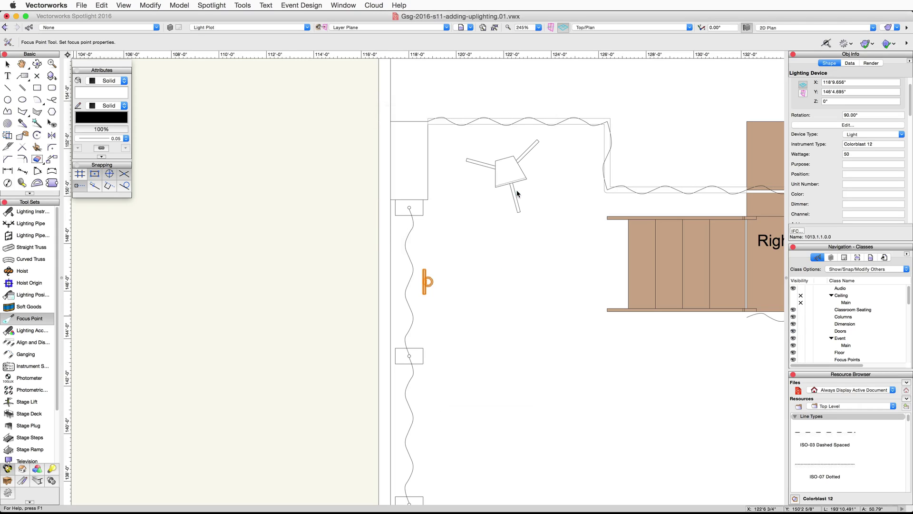
Place focus point UL-1 on the drape in line with the fixture at a 6'0" focus height, and rotate it 90°.
click(409, 281)
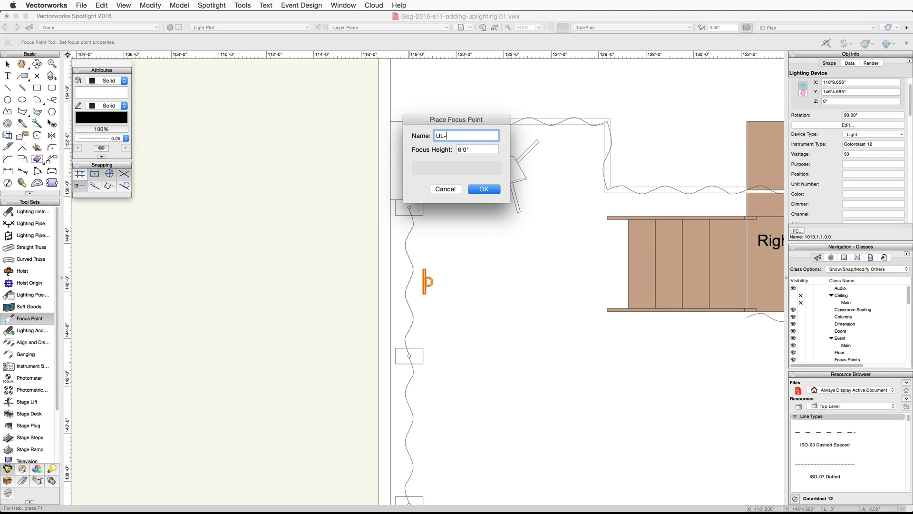
key(Tab)
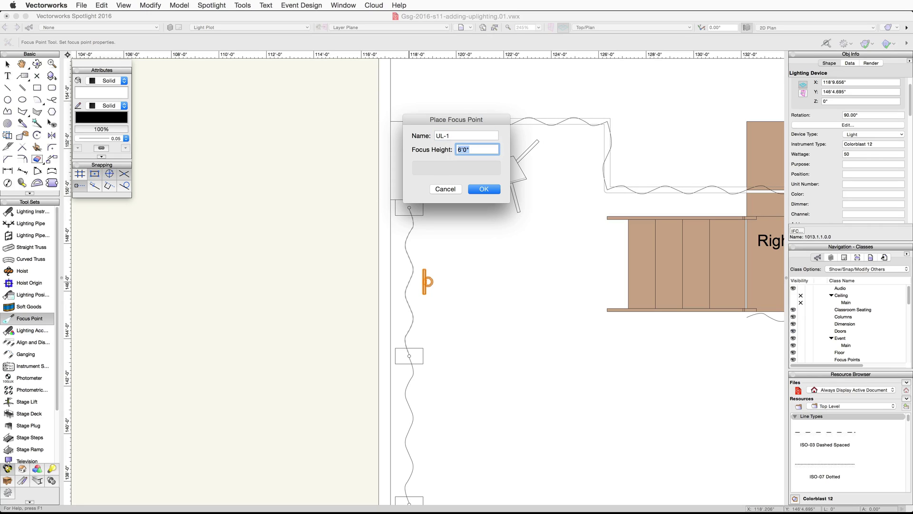
click(476, 189)
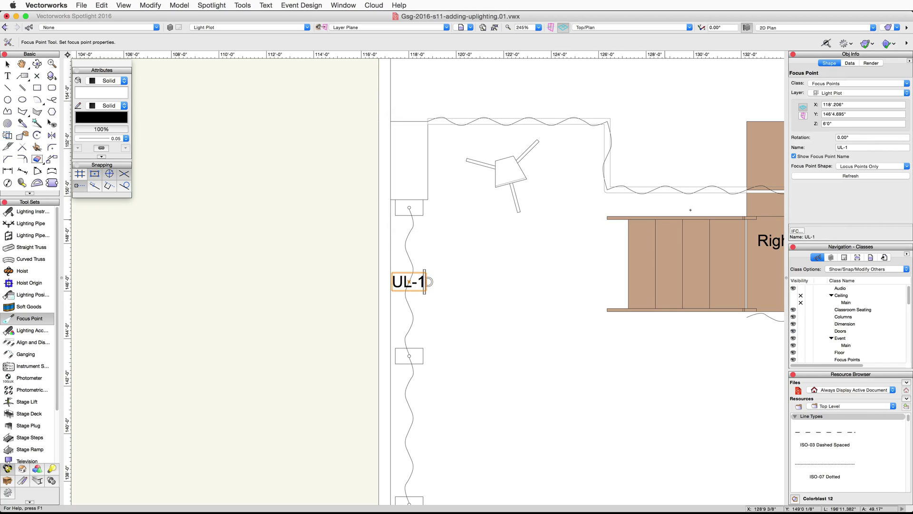
click(854, 138)
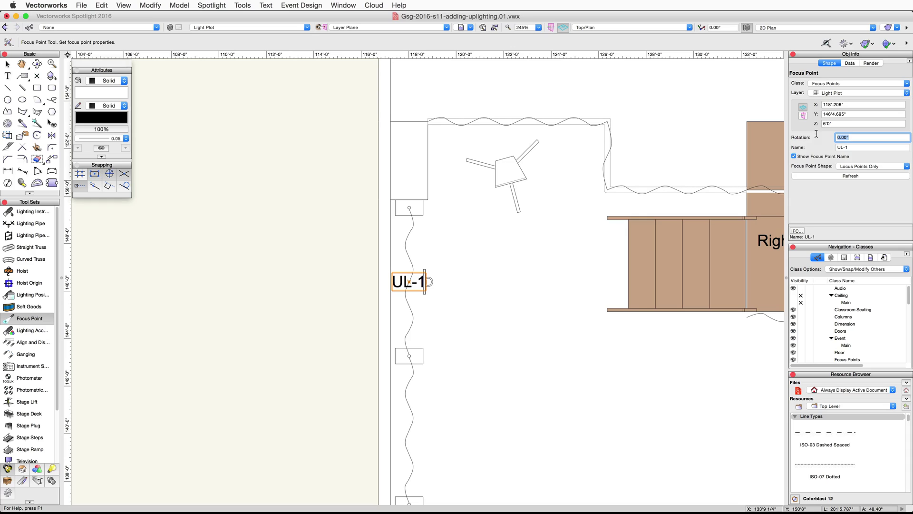
text(90)
key(Tab)
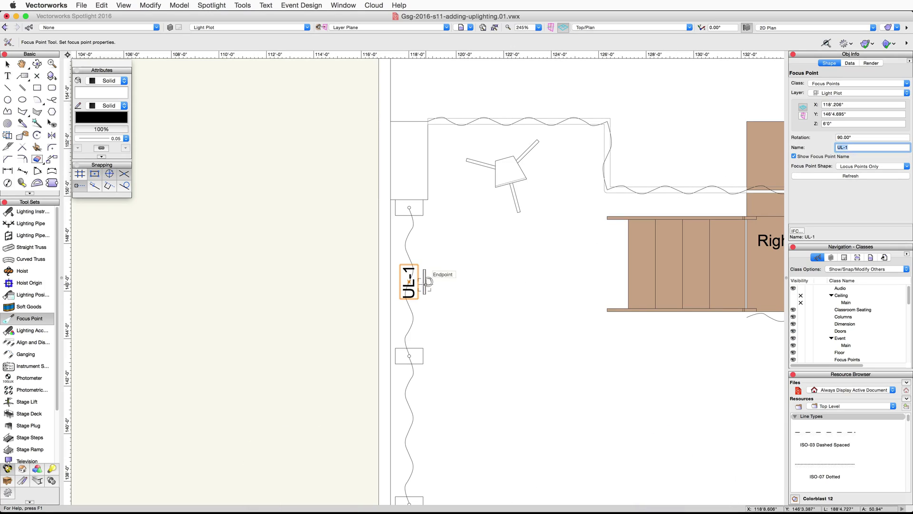
Focus the Colorblast 12 on focus point UL-1 and set its color to G990.
ctrl+click(425, 280)
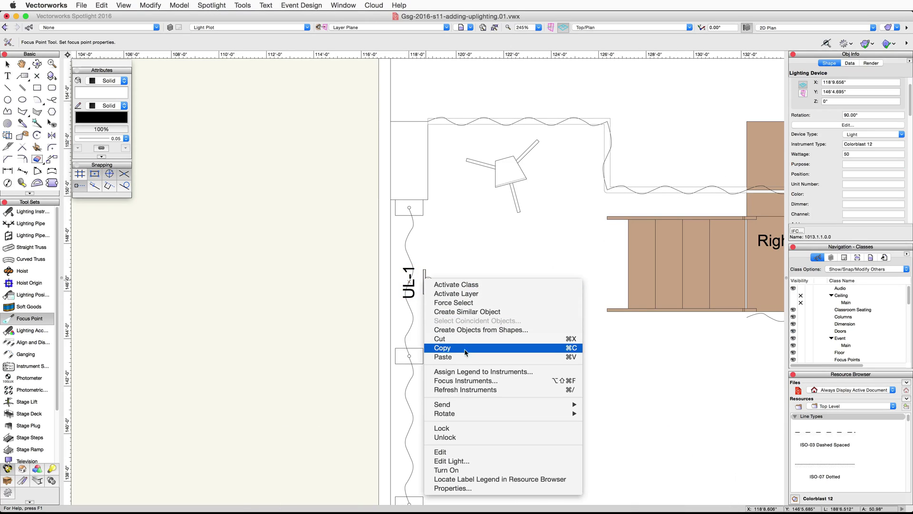
click(518, 381)
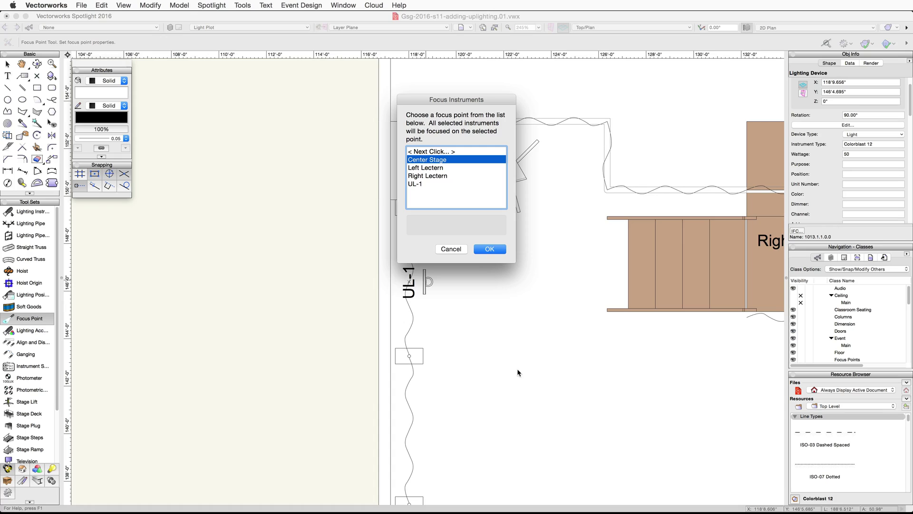
click(441, 185)
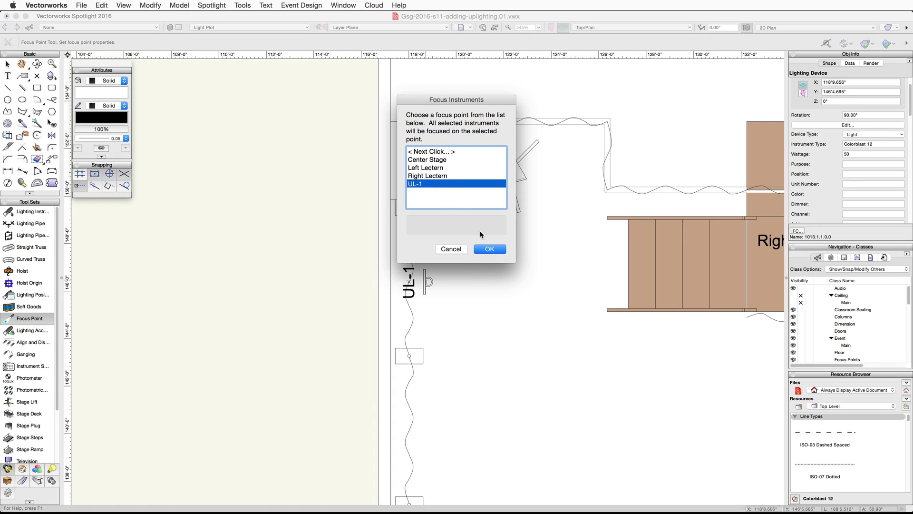
click(490, 249)
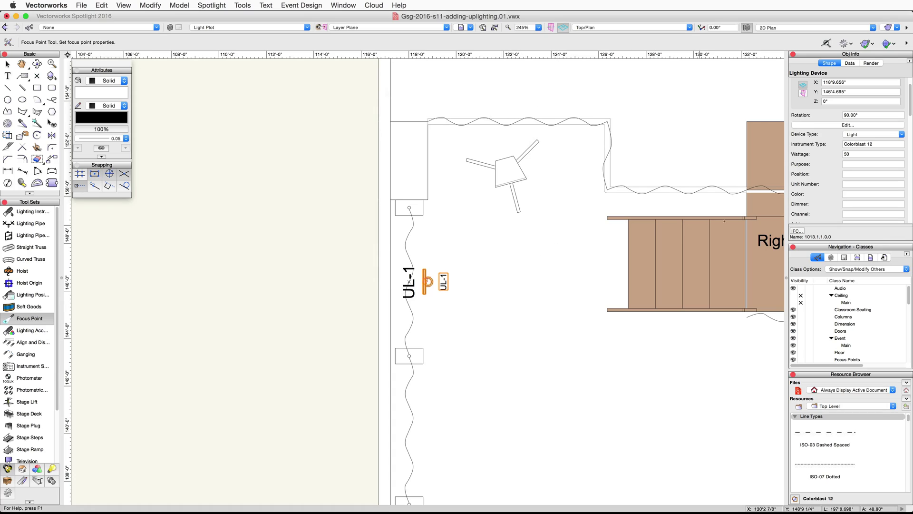
click(852, 194)
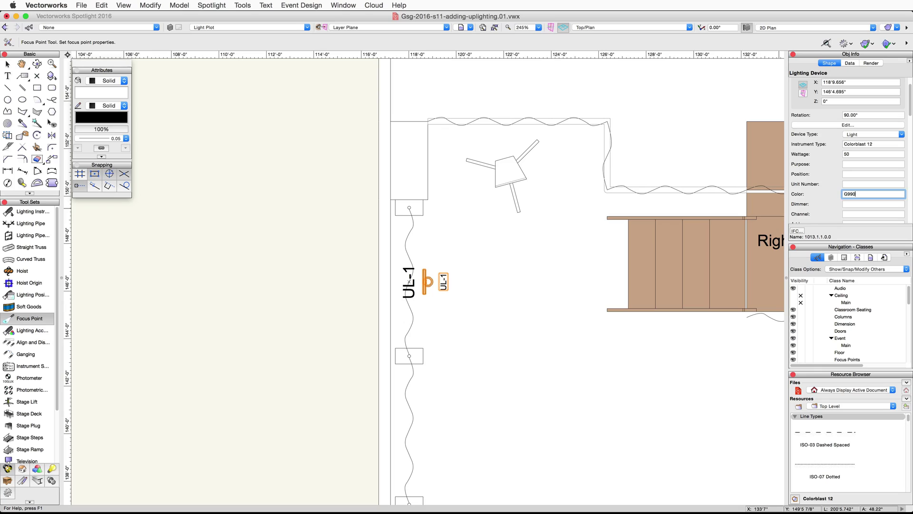
key(Tab)
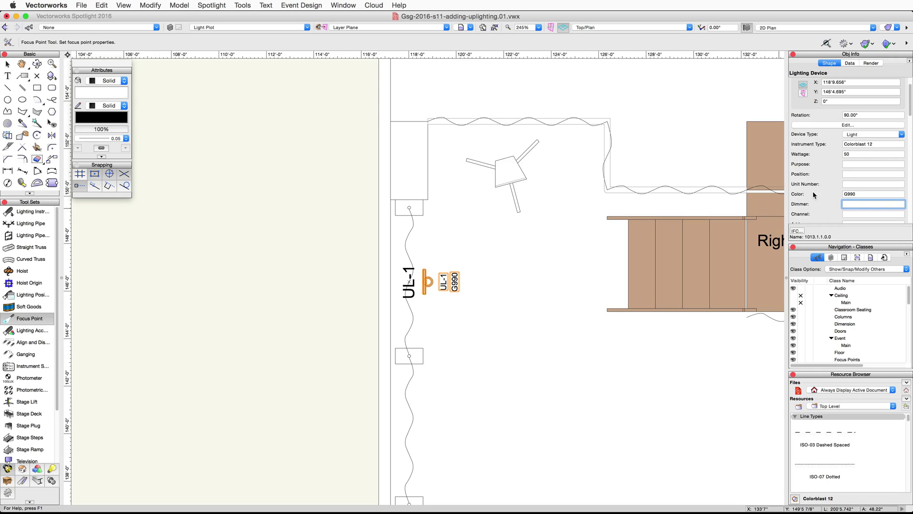
In Right Isometric view, turn on the Colorblast 12 and render the scene in Final Quality Renderworks.
click(677, 28)
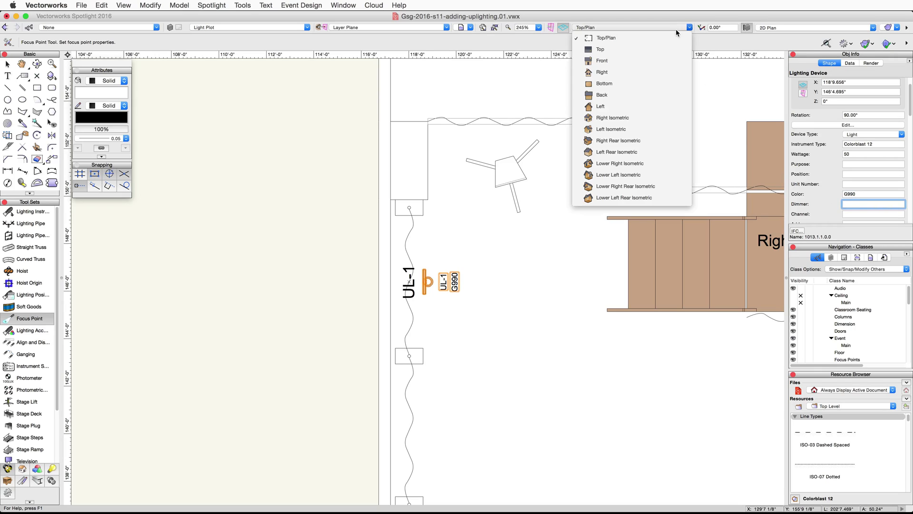
click(675, 117)
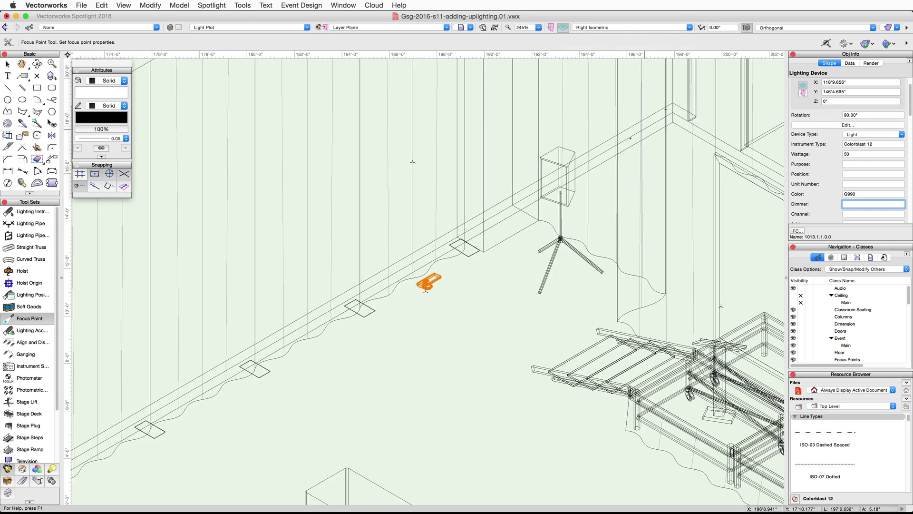
right_click(428, 284)
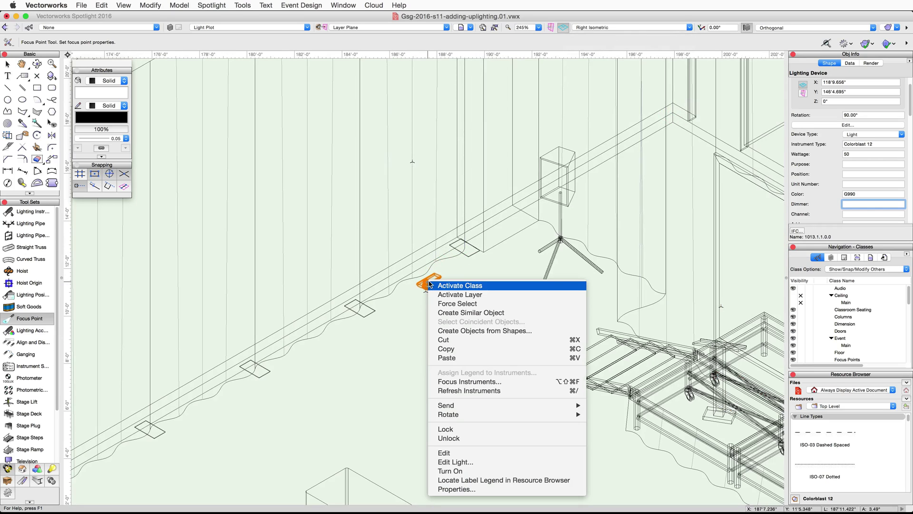
click(478, 472)
click(891, 27)
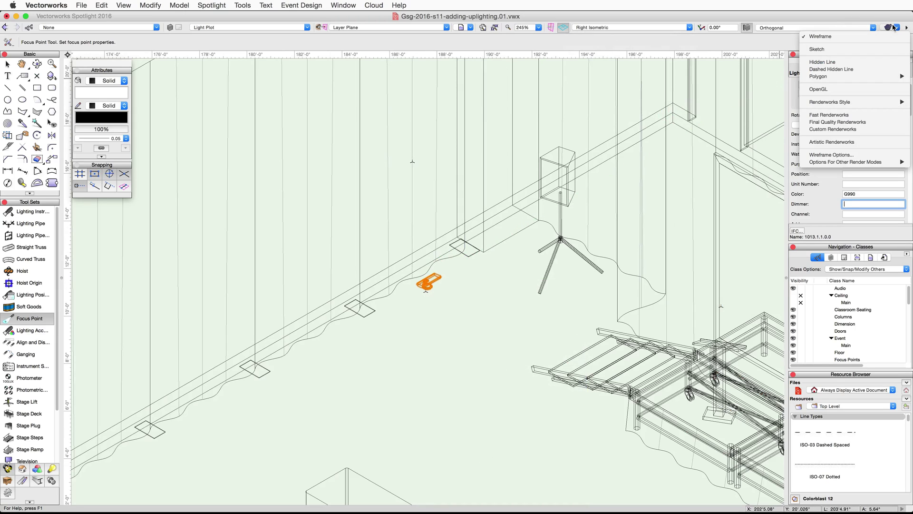
click(876, 117)
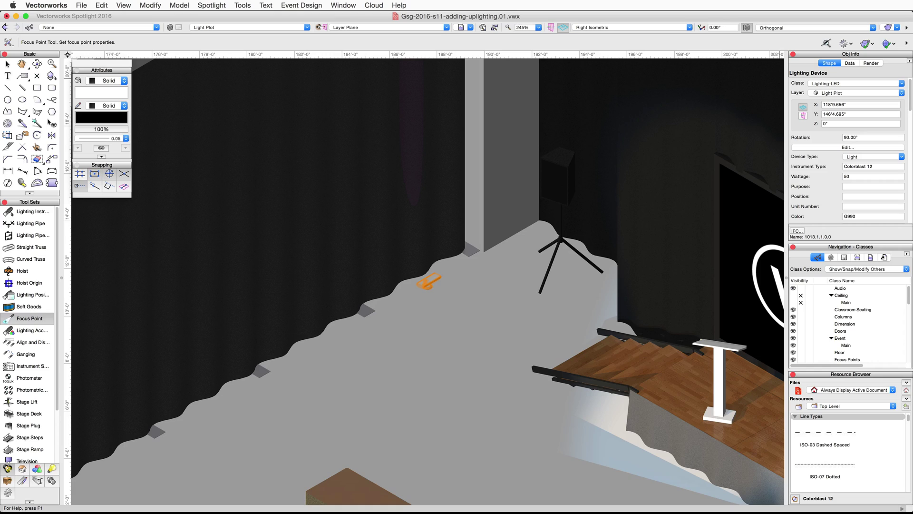
Return to Wireframe rendering and set the fixture's Field Angle and Field Angle 2 to 30°.
click(899, 27)
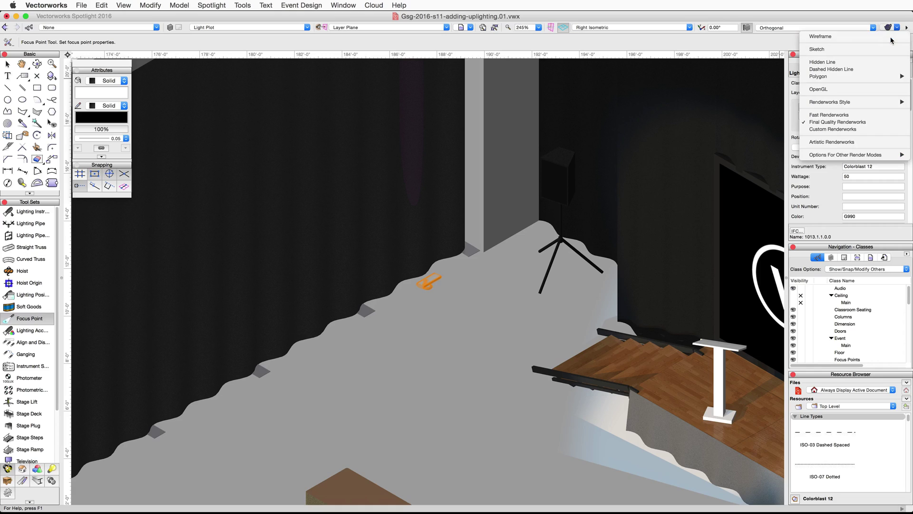
click(890, 38)
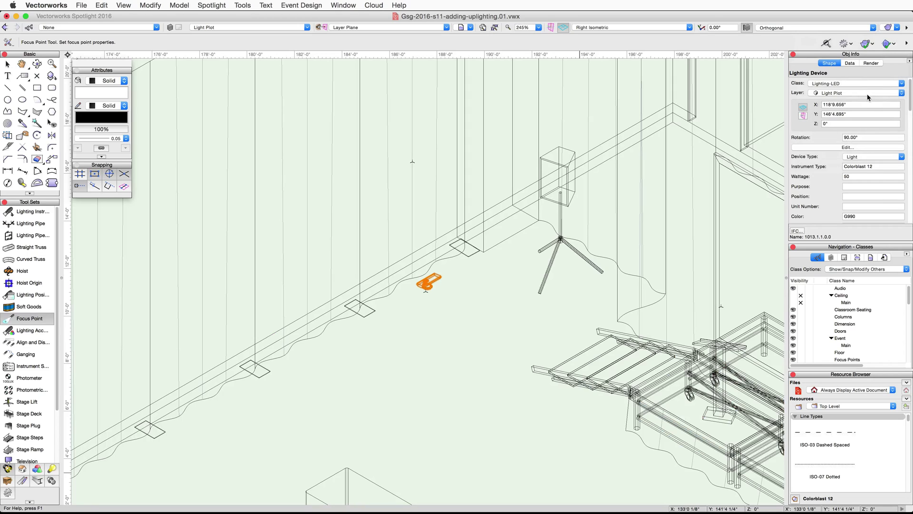
drag(908, 100, 865, 144)
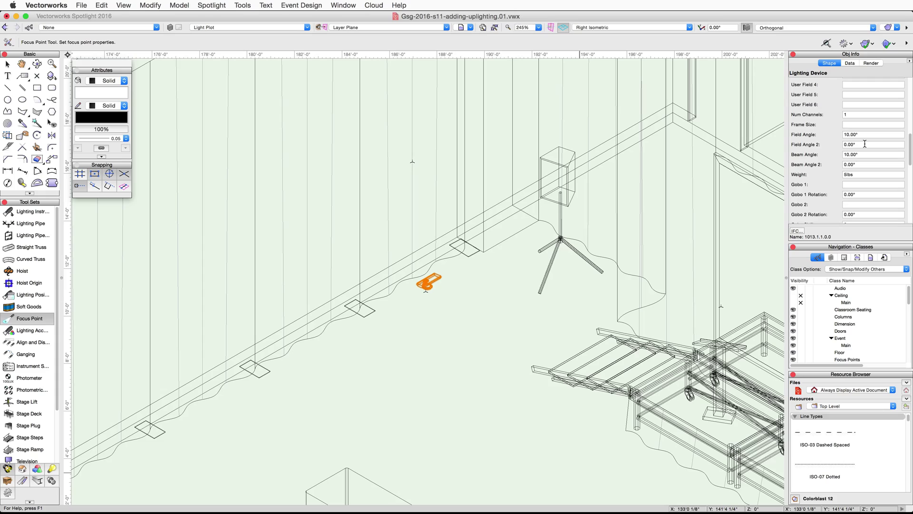
double_click(860, 134)
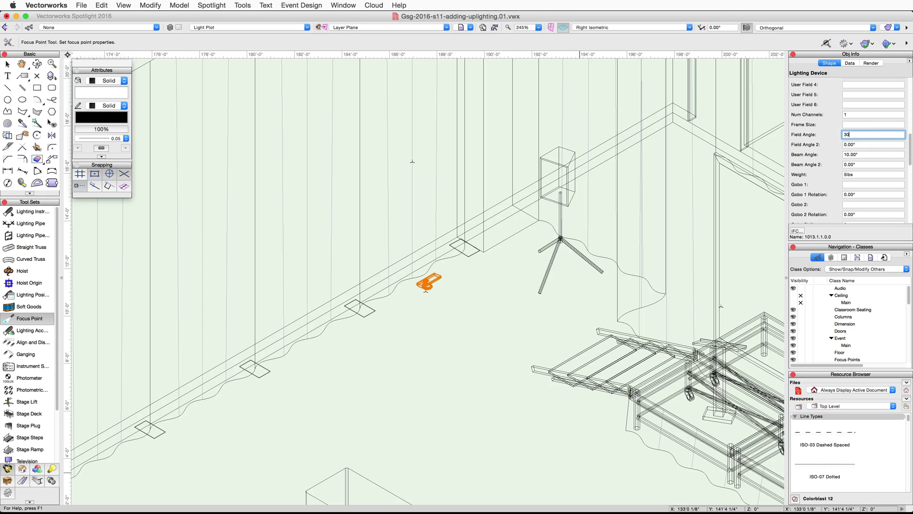
text(30)
key(Tab)
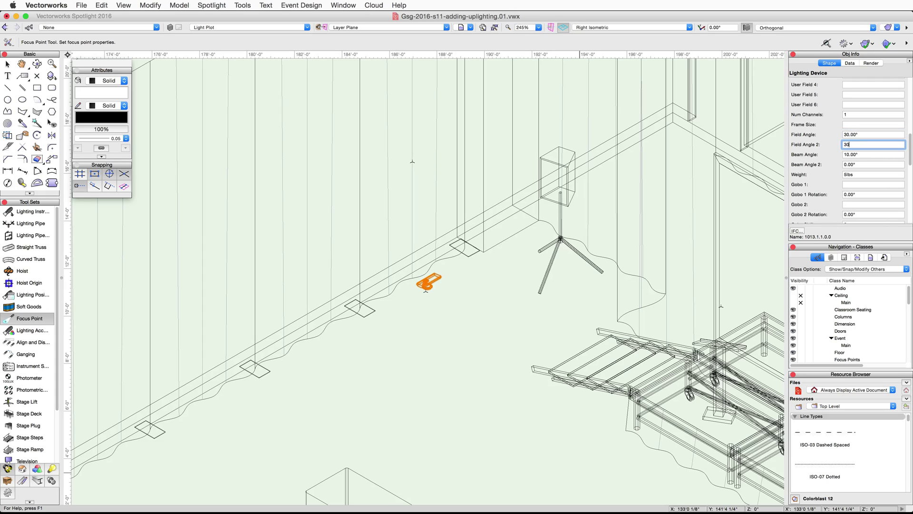
text(30)
key(Tab)
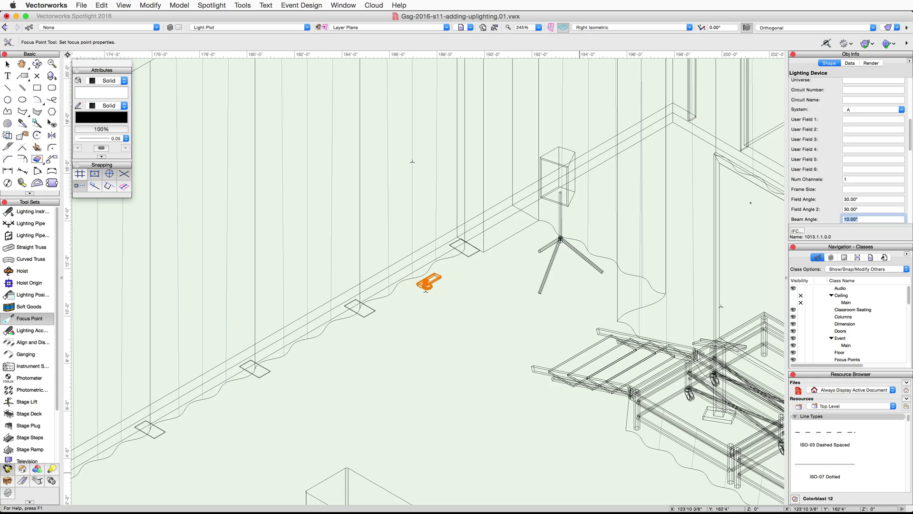
Set the Colorblast 12's light brightness to 200% and render the scene in Final Quality Renderworks.
right_click(425, 285)
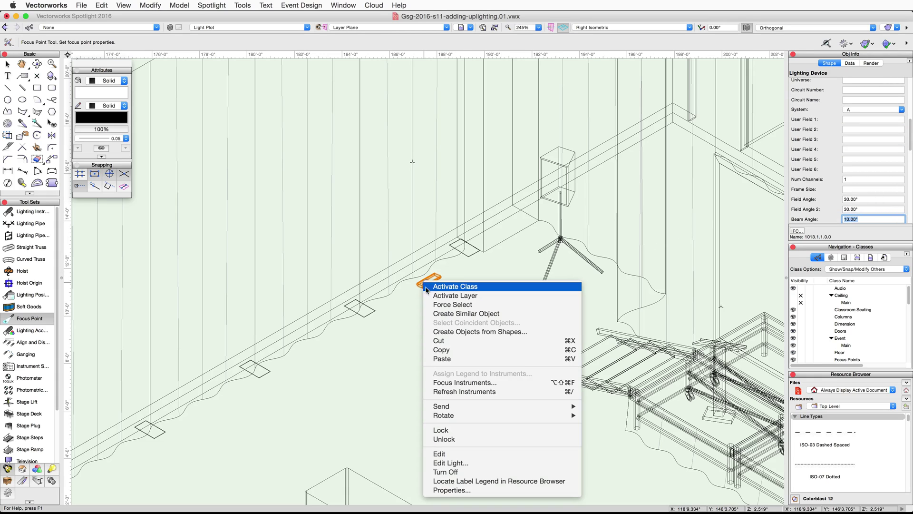
click(451, 463)
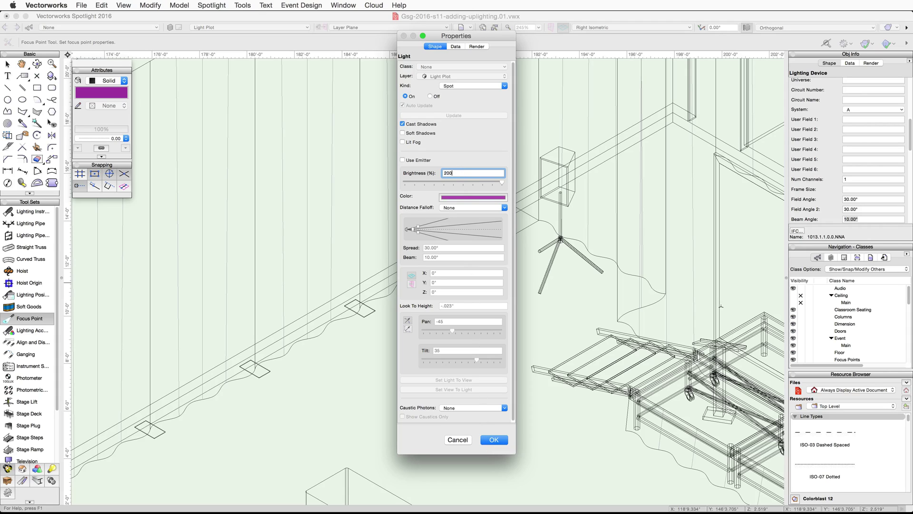
click(493, 439)
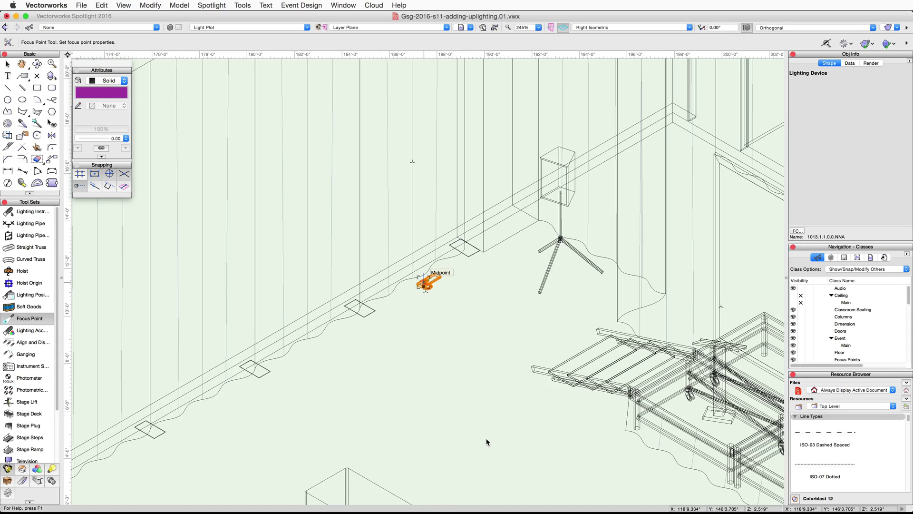
click(890, 27)
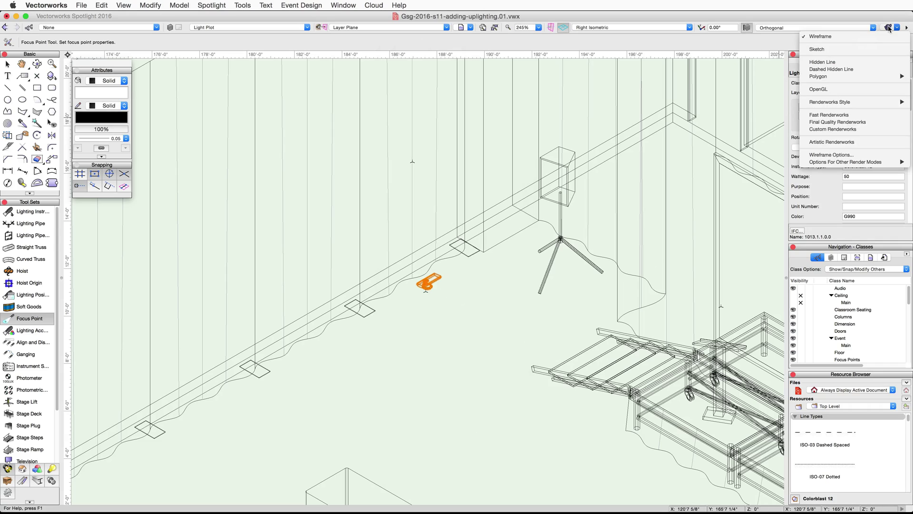
click(887, 124)
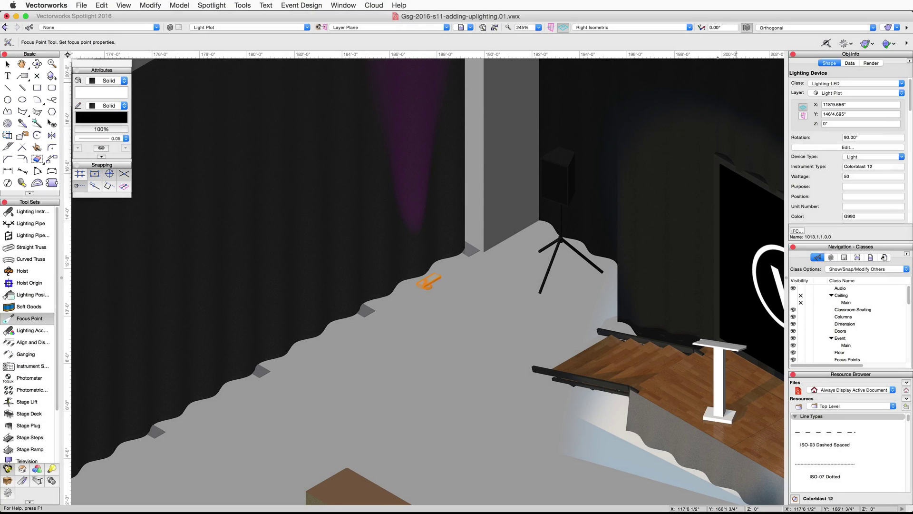
In Top/Plan view, mirror a duplicate of the uplight and focus point UL-1 about a horizontal axis through the next drape base's midpoint.
click(683, 28)
click(671, 35)
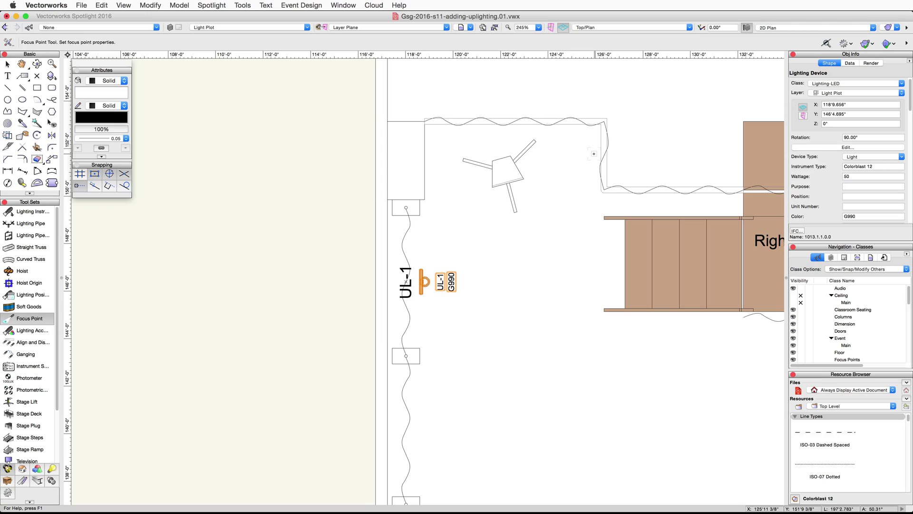
key(x)
shift+click(406, 282)
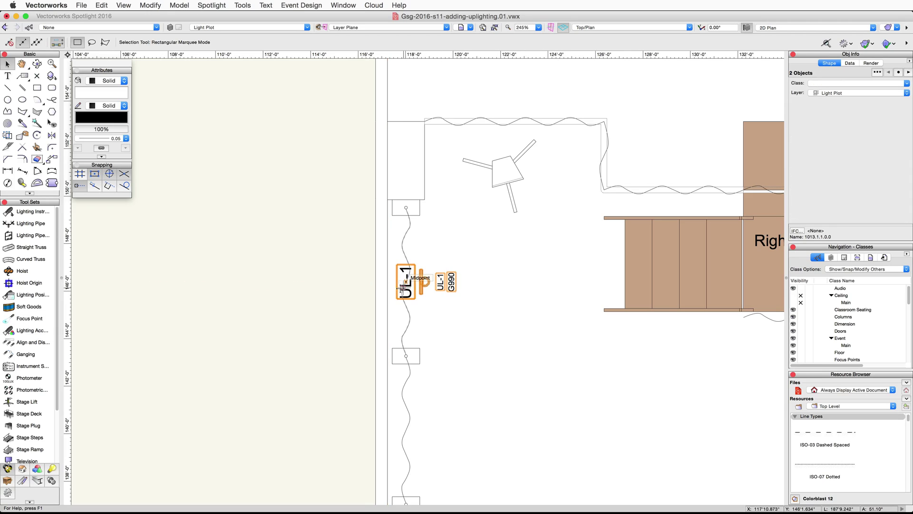
click(52, 135)
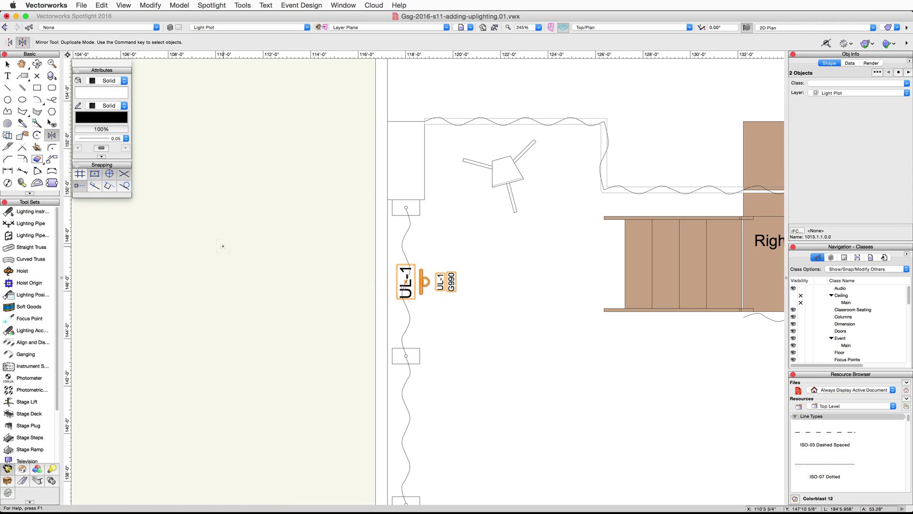
scroll(222, 246, down, 1)
drag(267, 281, 230, 184)
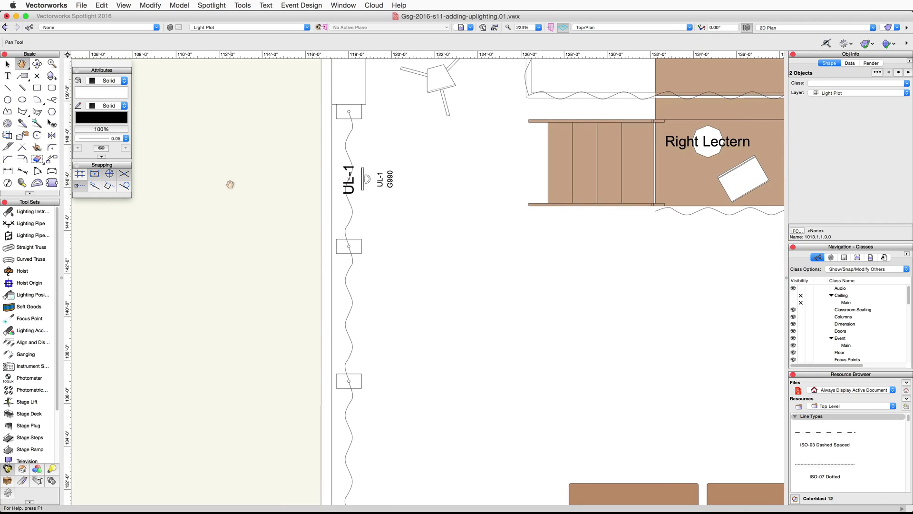
click(362, 245)
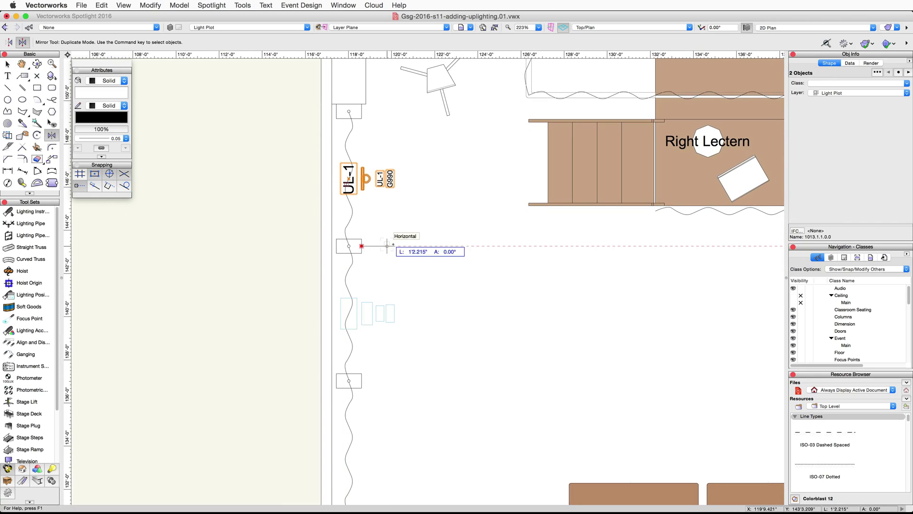
click(412, 246)
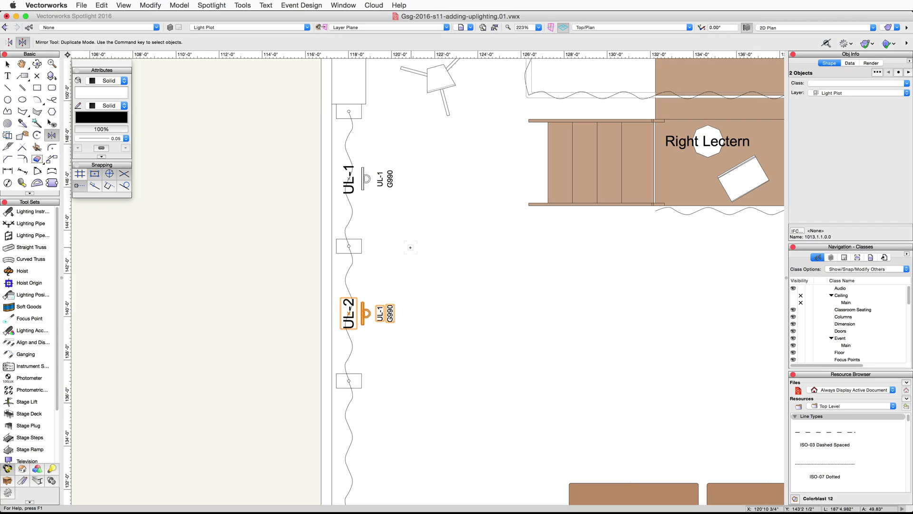
Set the color of the duplicated Colorblast 12 beside focus point UL-2 to G855.
key(x)
click(380, 295)
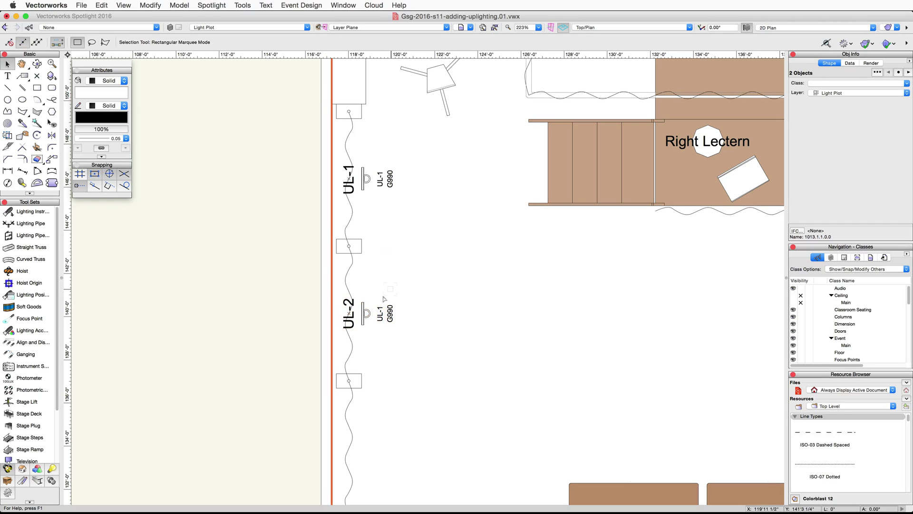
click(366, 314)
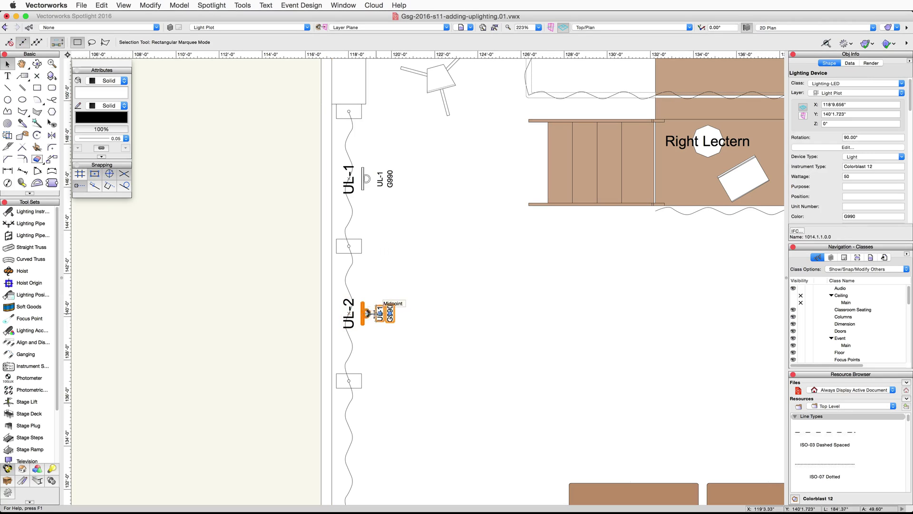
click(850, 216)
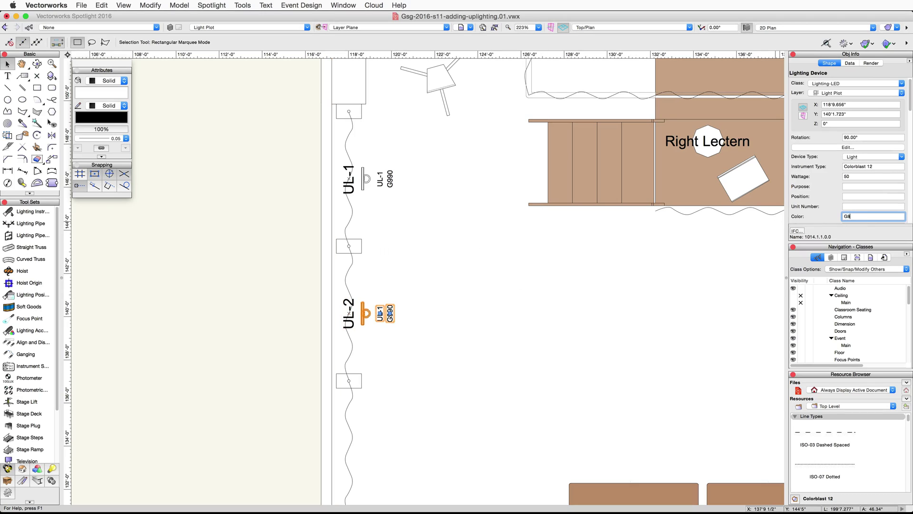
key(Tab)
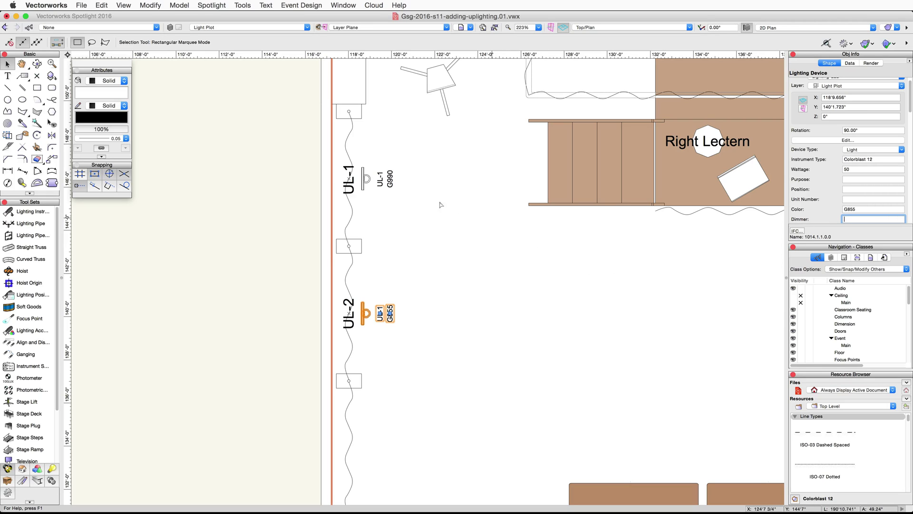
Mirror duplicates of both uplights and their focus points about a horizontal axis through the midpoint of the drape base below UL-2.
key(super+a)
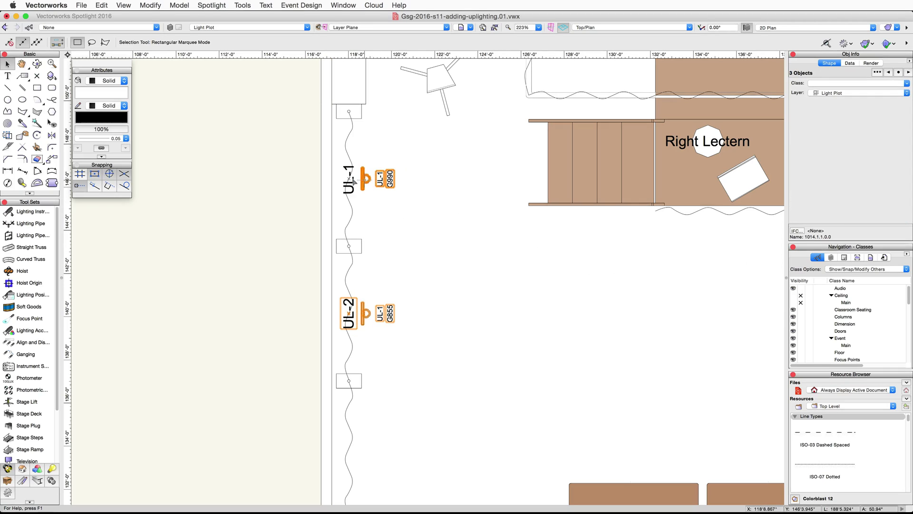
middle_drag(458, 407, 461, 261)
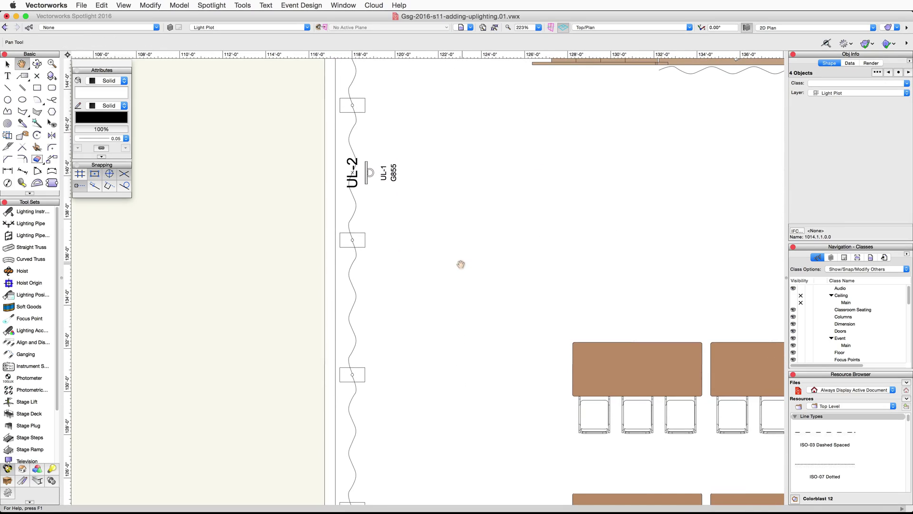
click(52, 135)
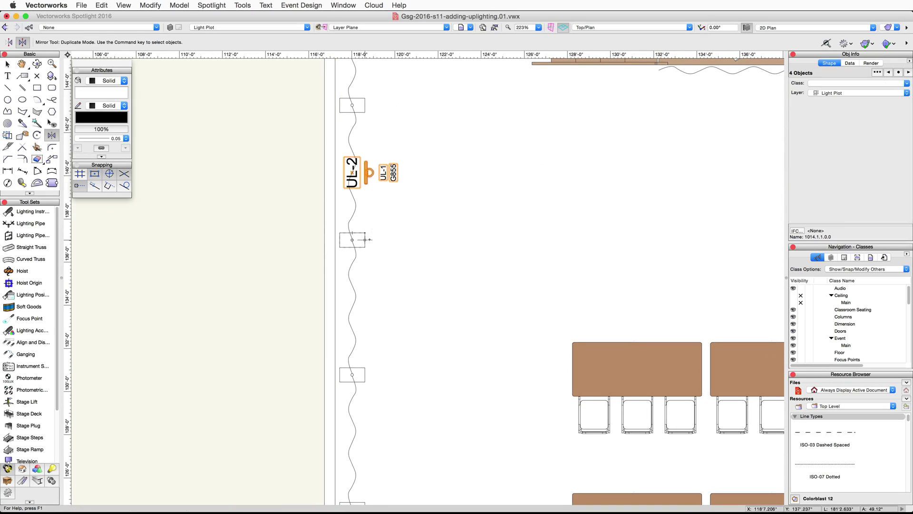
click(364, 240)
click(419, 239)
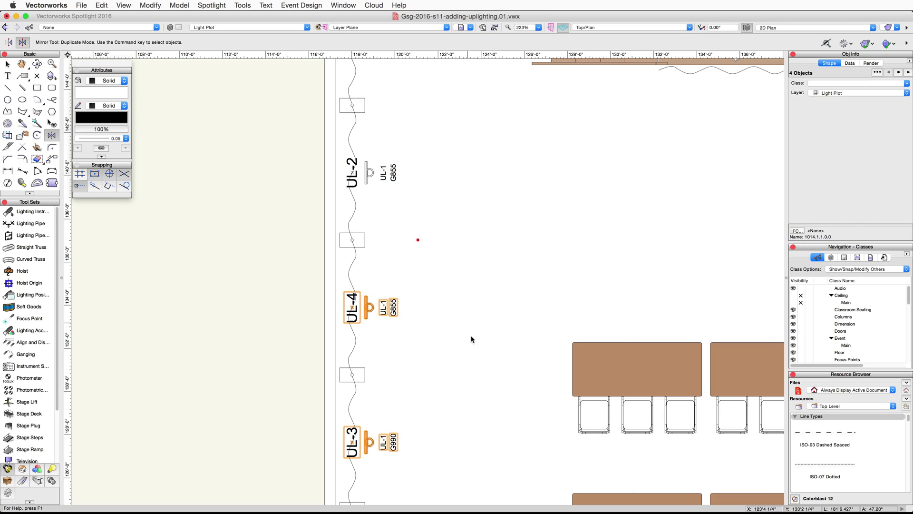
Mirror duplicates of all four uplights and their focus points about a horizontal axis through the midpoint of the wall column below them.
middle_drag(463, 333, 435, 327)
scroll(434, 328, down, 2)
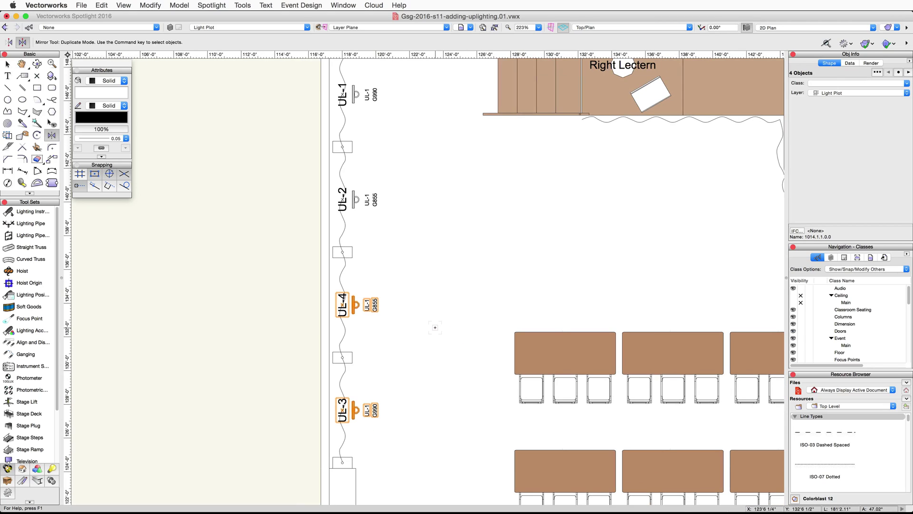
key(x)
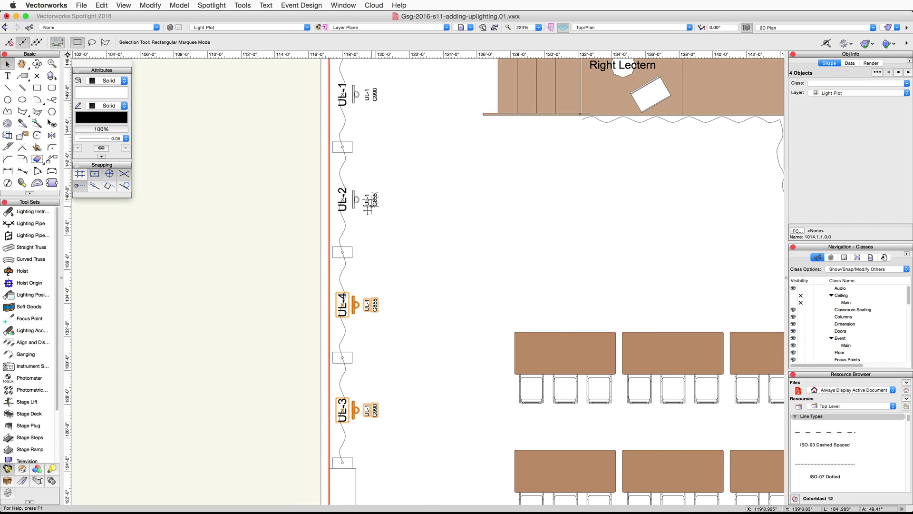
shift+click(356, 199)
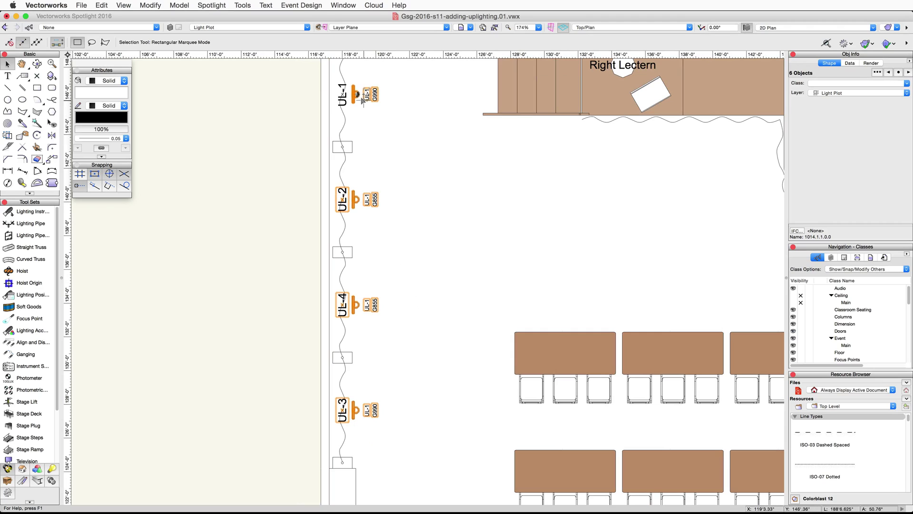
shift+click(346, 93)
scroll(428, 323, down, 4)
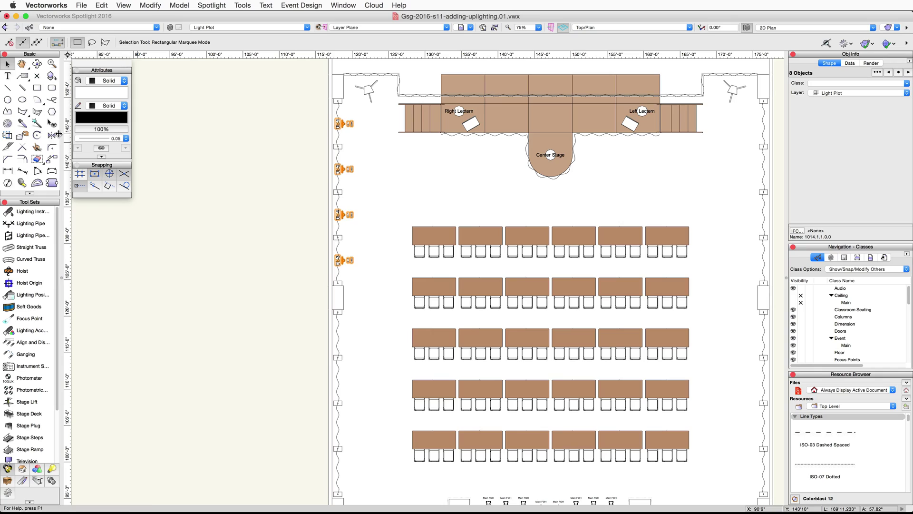
key(shift+0)
click(343, 297)
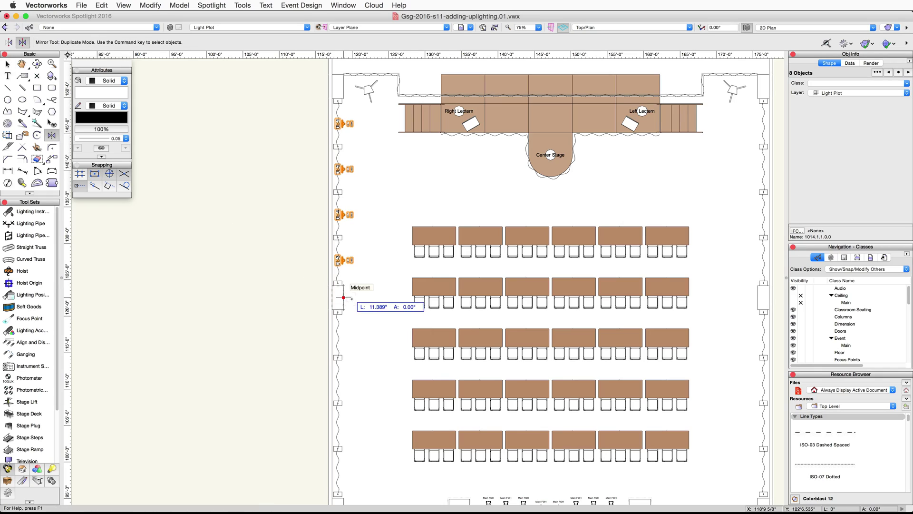
click(378, 296)
Mirror duplicates of all eight uplights and their focus points to the opposite drape wall about the stage's vertical centerline.
key(x)
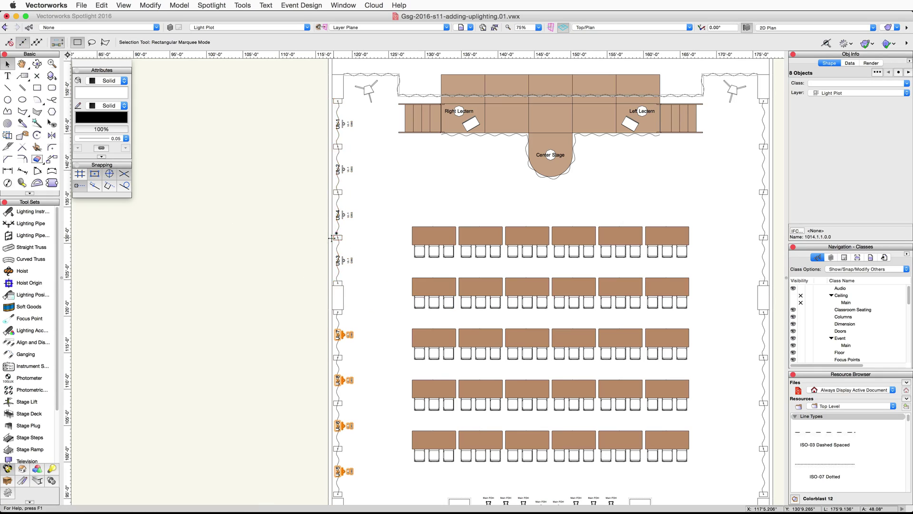
shift+click(337, 261)
shift+click(339, 214)
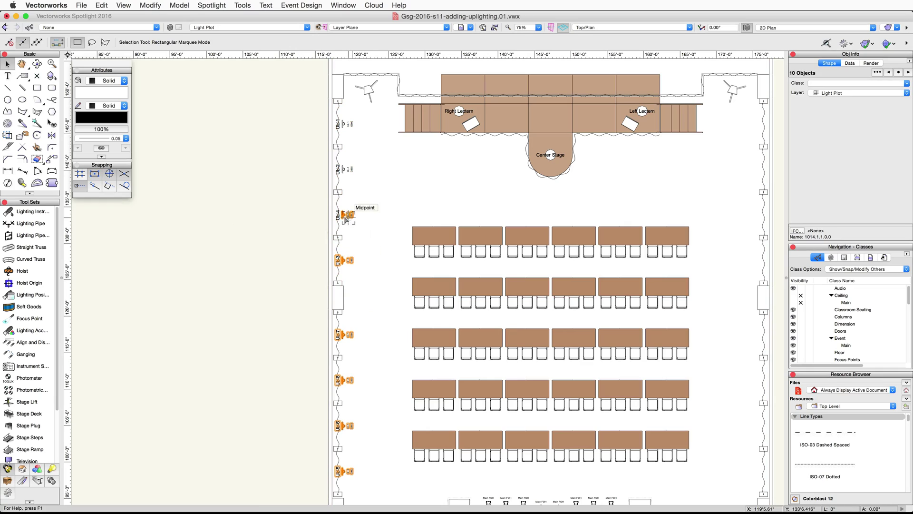
shift+click(347, 169)
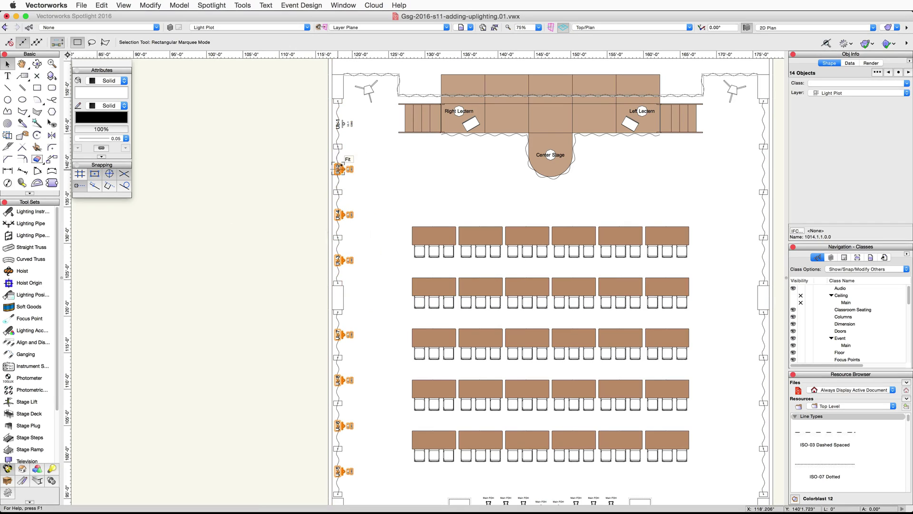
shift+click(338, 123)
shift+click(339, 125)
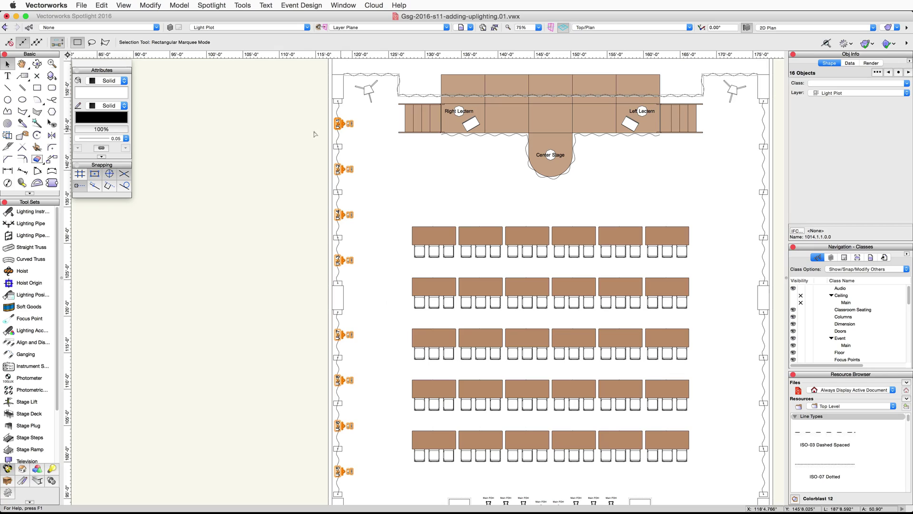
click(52, 135)
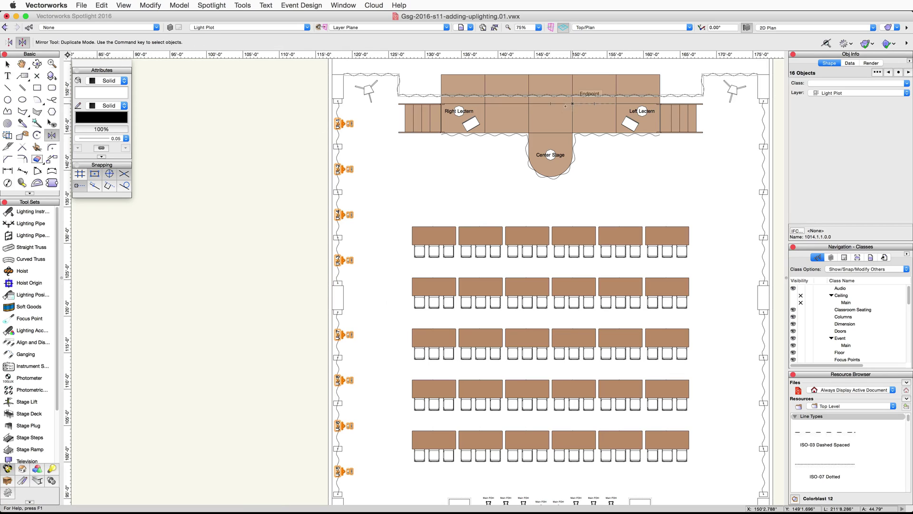
click(550, 103)
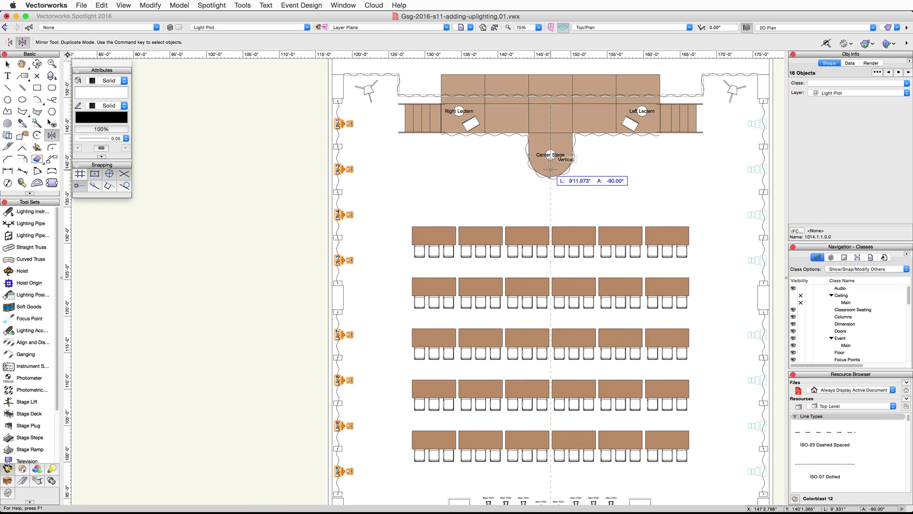
click(551, 190)
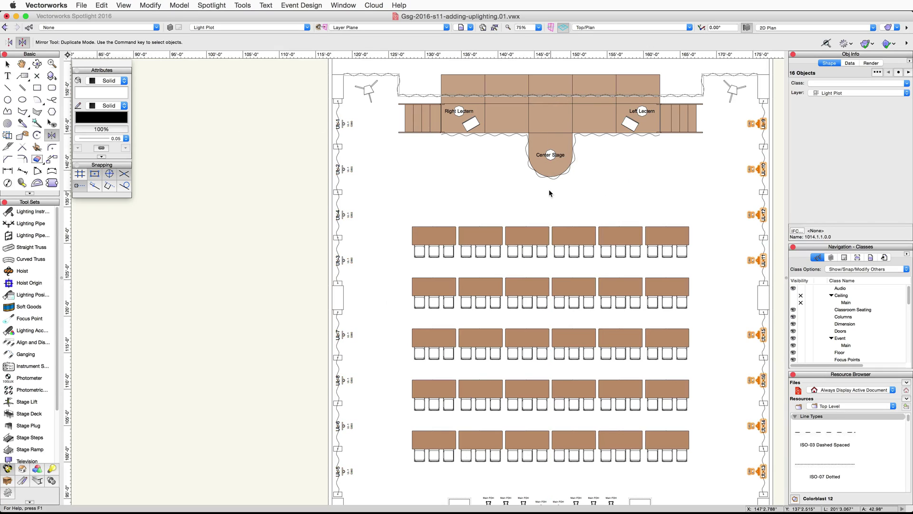
Focus the Colorblast 12 uplight beside focus point UL-2 on UL-2.
scroll(340, 164, up, 5)
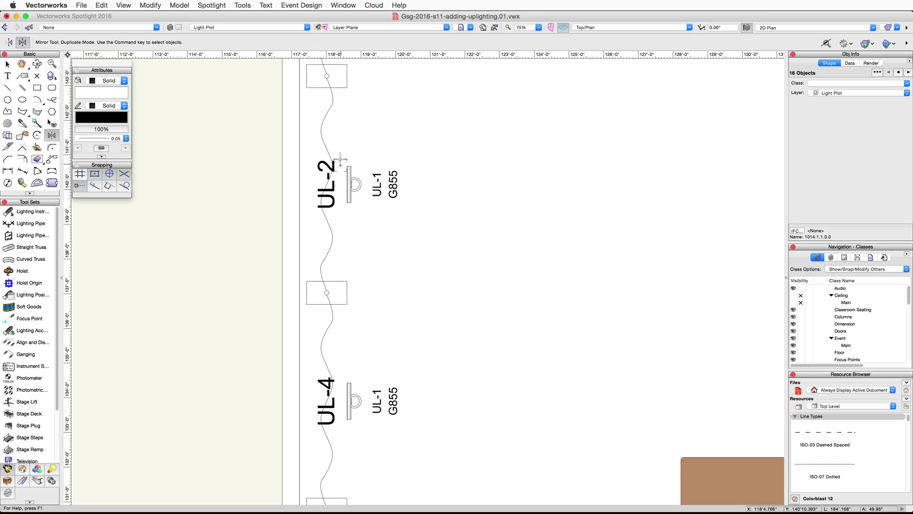
right_click(351, 182)
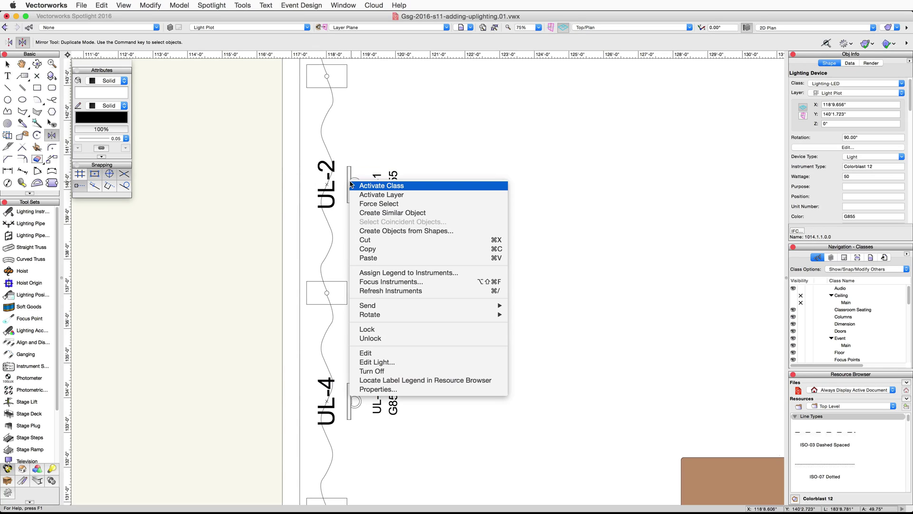
click(421, 281)
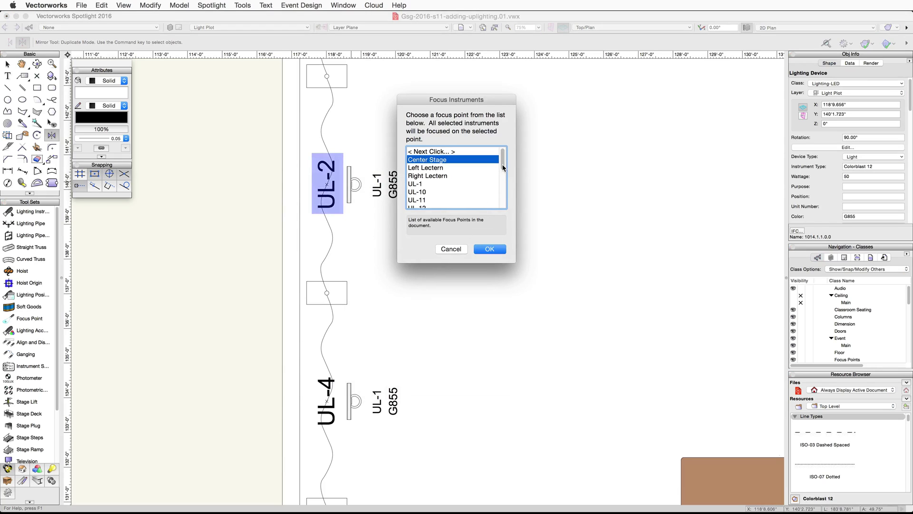
drag(502, 164, 498, 192)
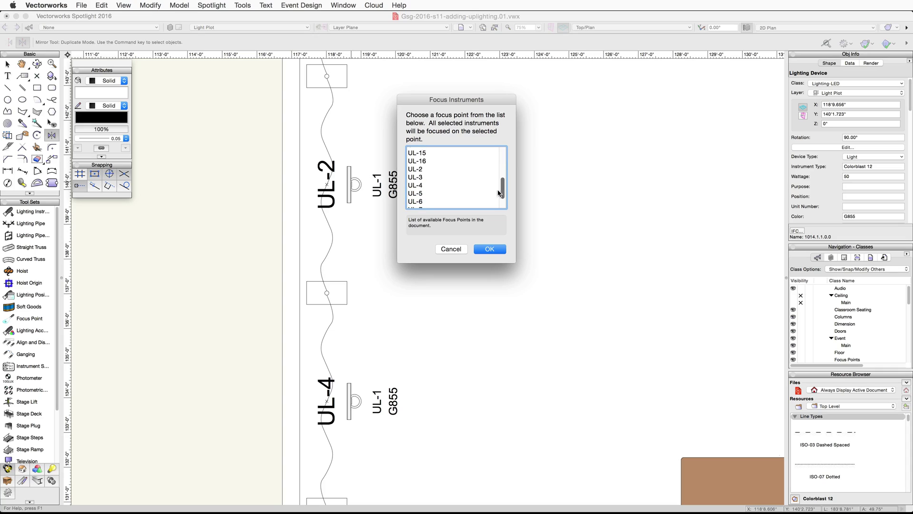
click(421, 170)
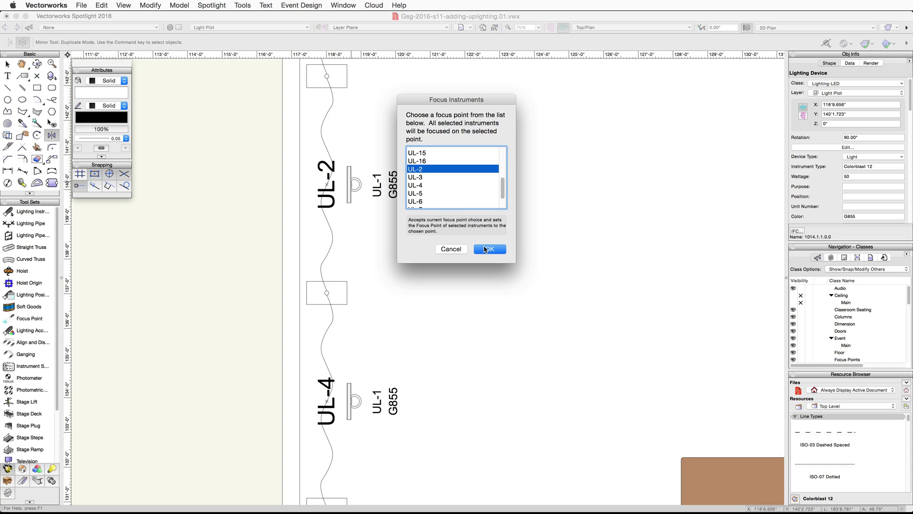
click(489, 249)
Focus the Colorblast 12 uplight beside focus point UL-4 on UL-4.
scroll(485, 248, down, 2)
scroll(485, 248, down, 2)
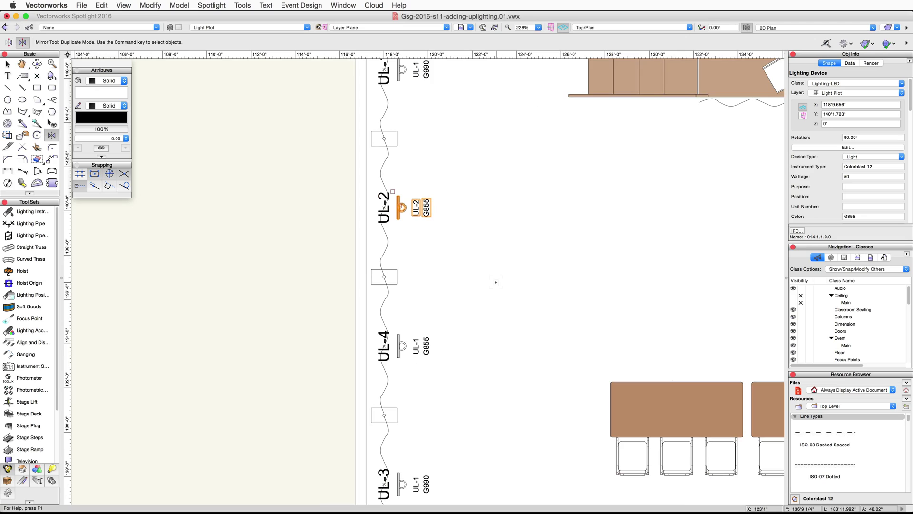
scroll(485, 212, down, 3)
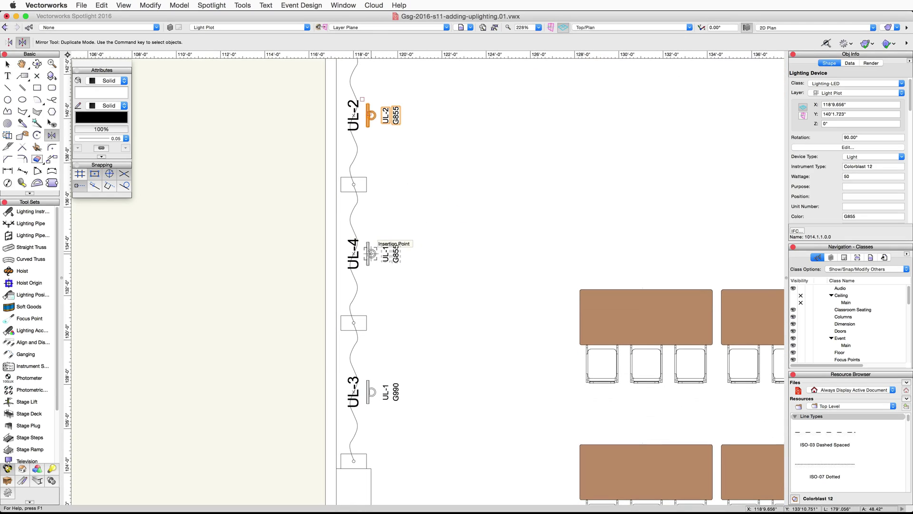
right_click(373, 255)
click(454, 355)
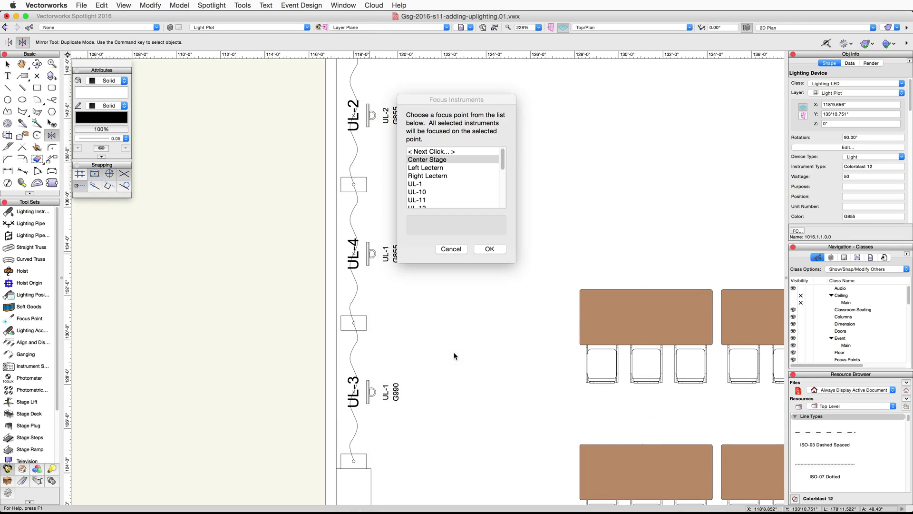
drag(503, 154, 498, 189)
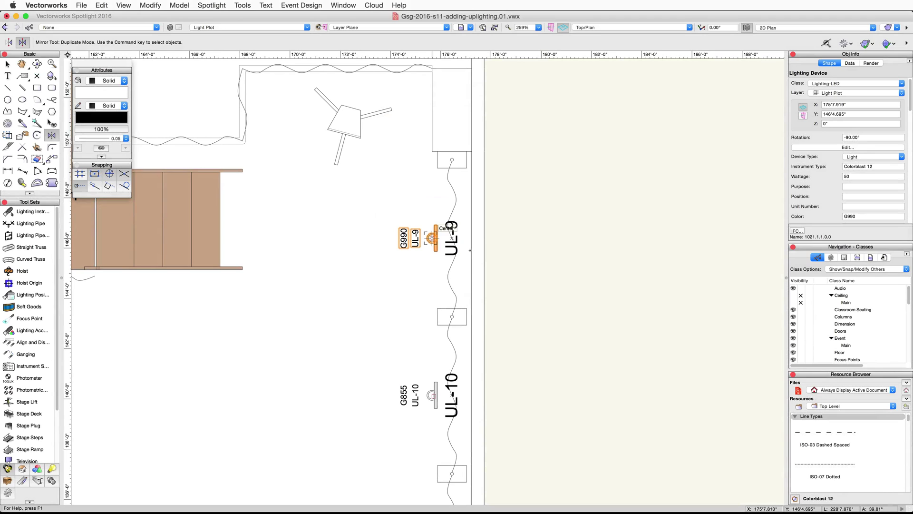
Turn off the displayed names of all drape-wall focus points, excluding Right Lectern, Center Stage and Left Lectern.
scroll(331, 267, down, 10)
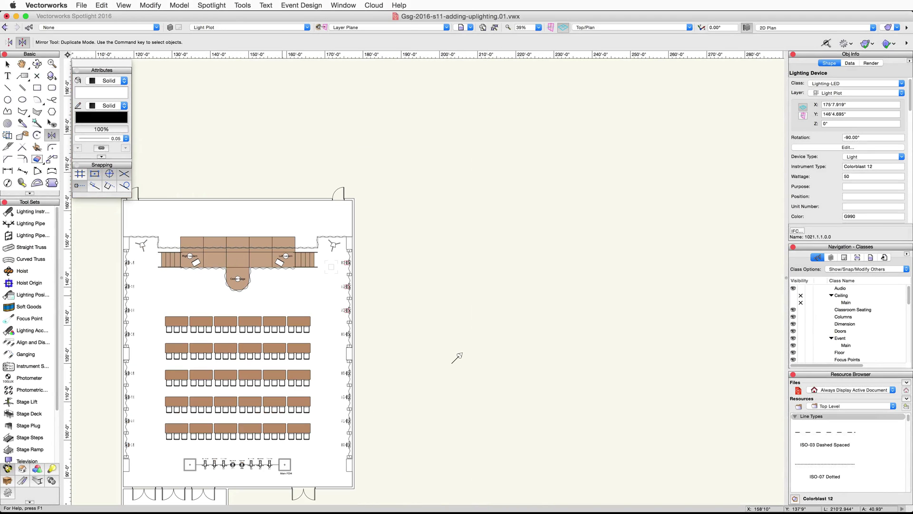
middle_drag(456, 357, 597, 255)
key(shift+m)
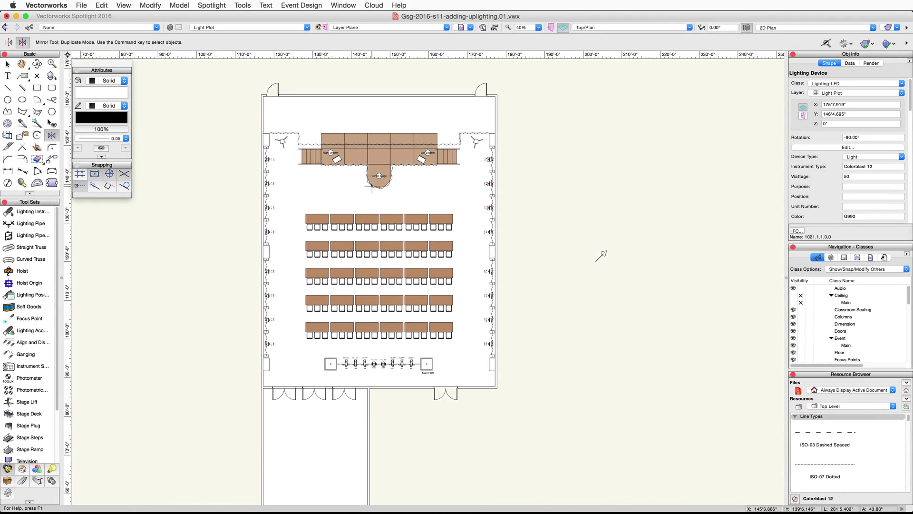
scroll(377, 181, up, 4)
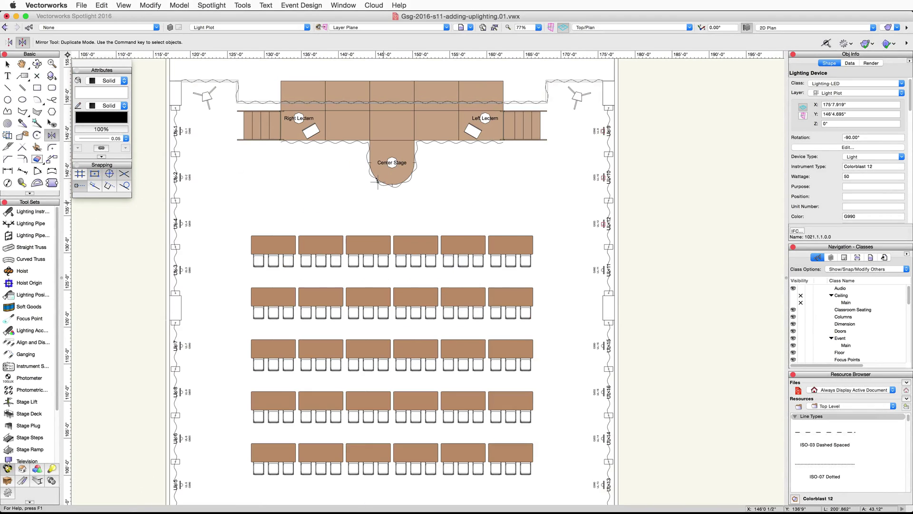
click(37, 122)
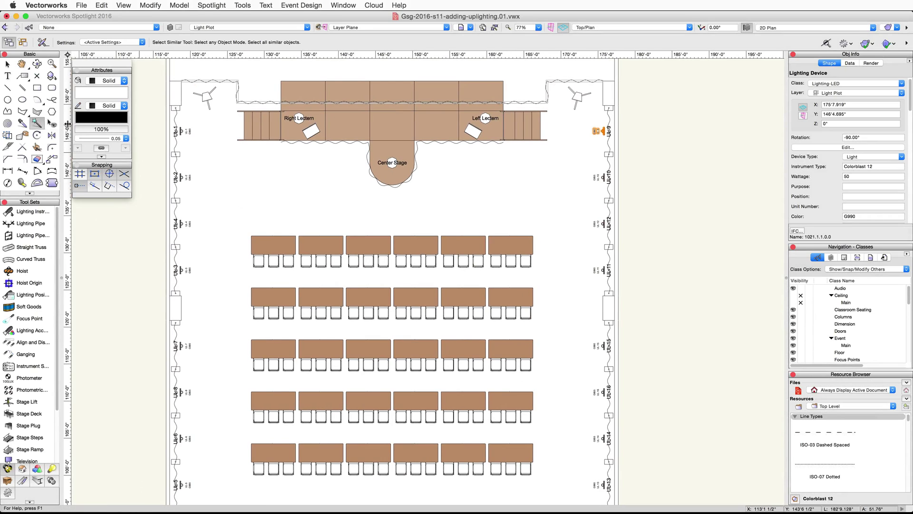
click(175, 133)
key(x)
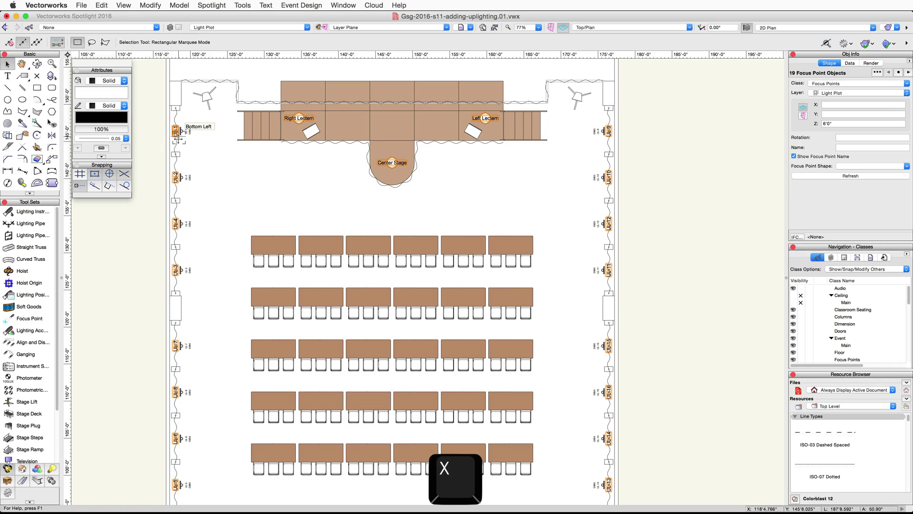
key(shift)
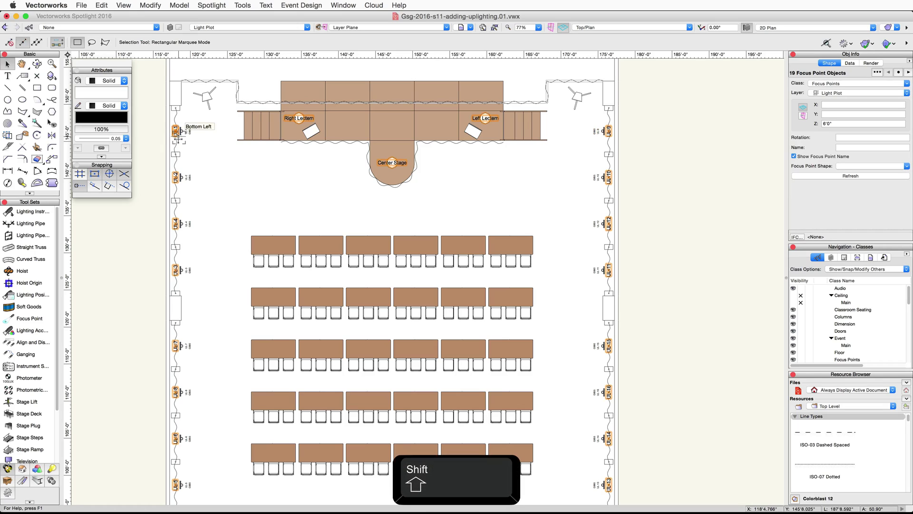
shift+click(299, 118)
shift+click(392, 162)
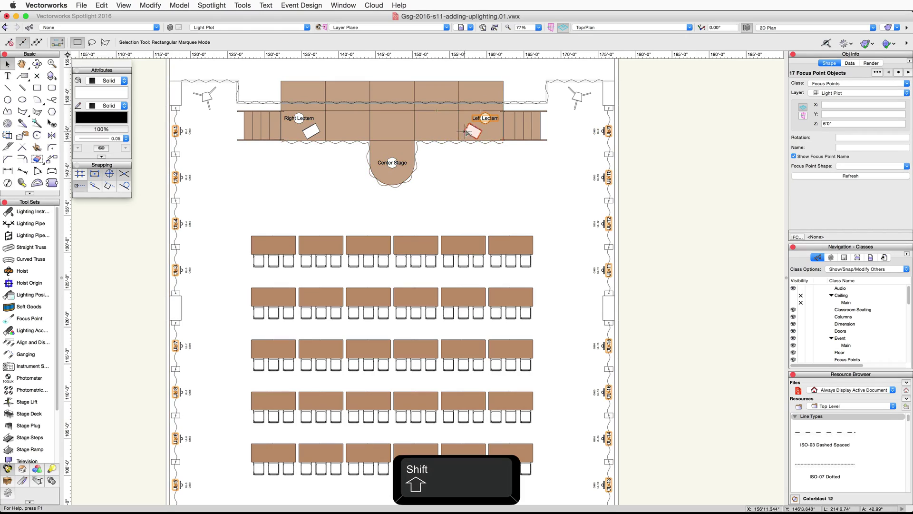
shift+click(484, 118)
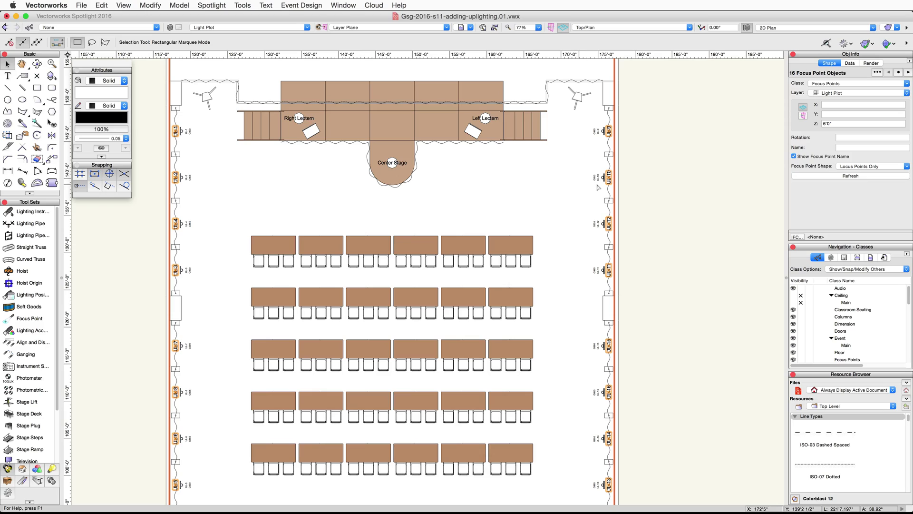
click(794, 156)
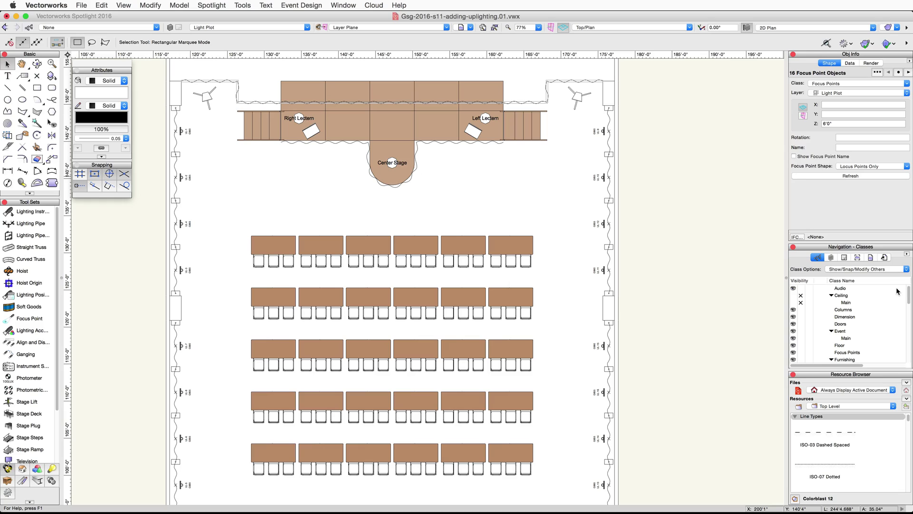
Make the Seating-Classroom class invisible and the Seating-Presentation class visible.
drag(908, 292, 902, 344)
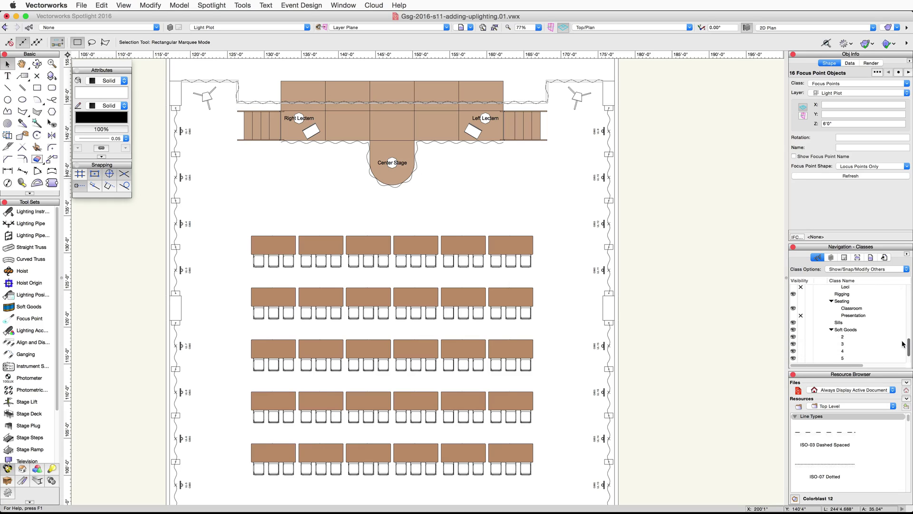
click(800, 309)
click(793, 316)
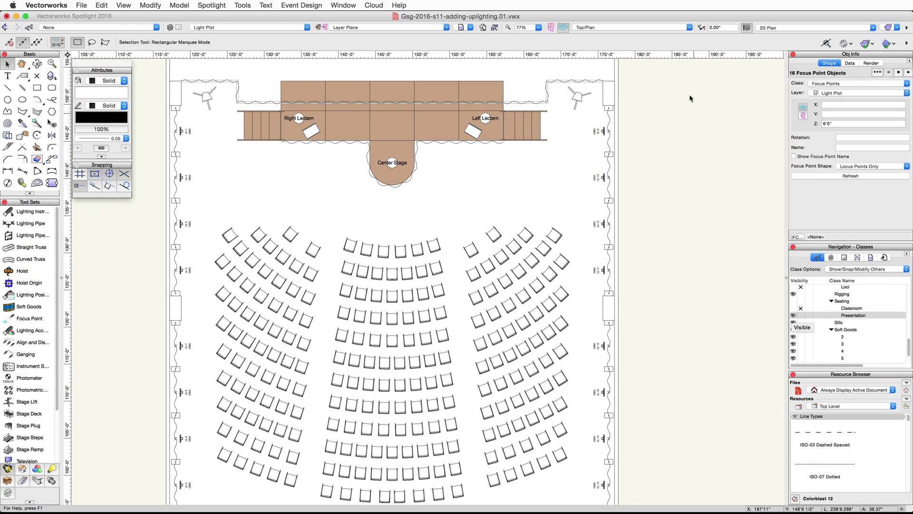
Show the ballroom in the Right Isometric view and render it with Fast Renderworks.
click(689, 27)
click(659, 120)
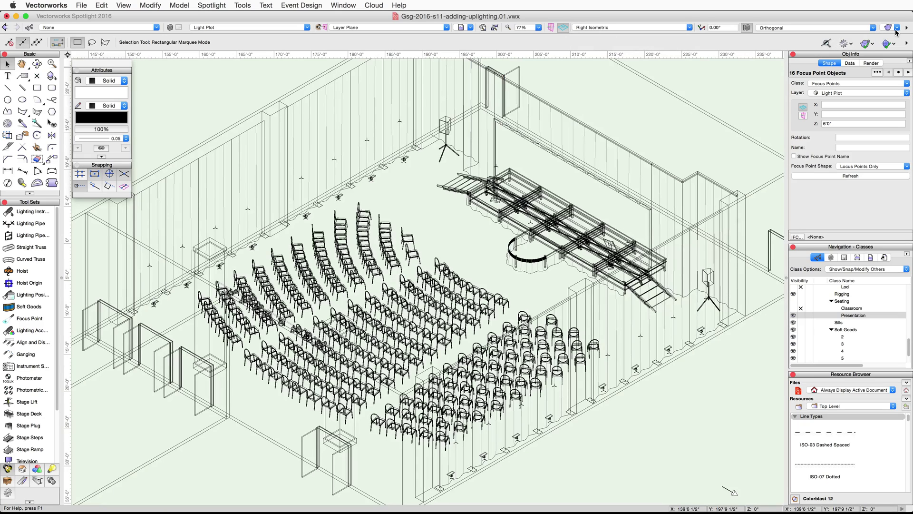
click(897, 27)
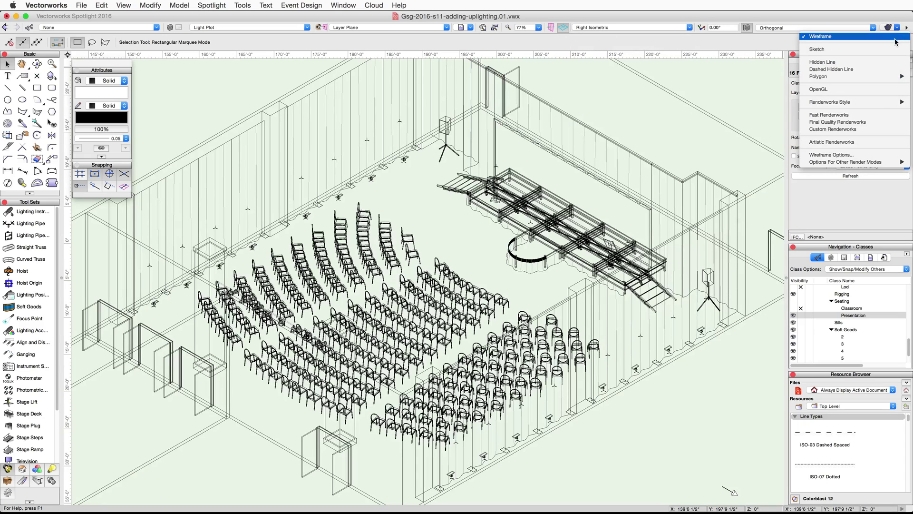
click(837, 115)
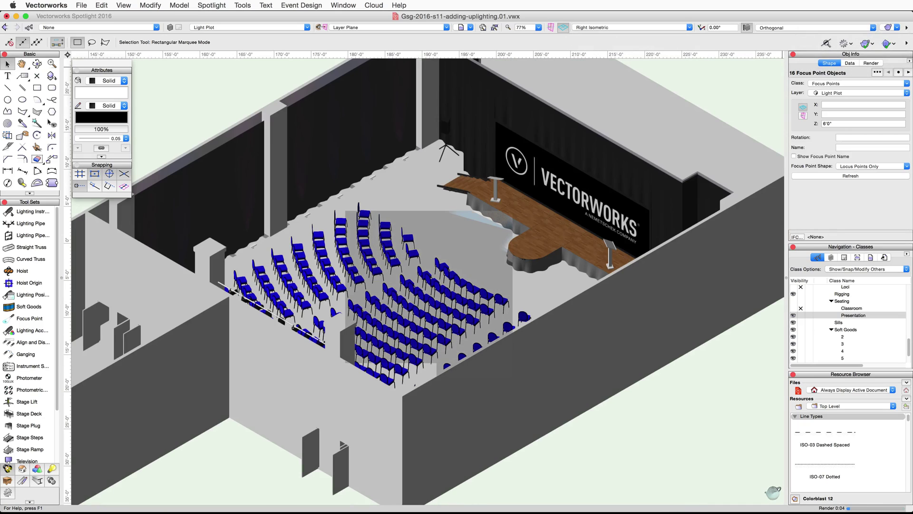